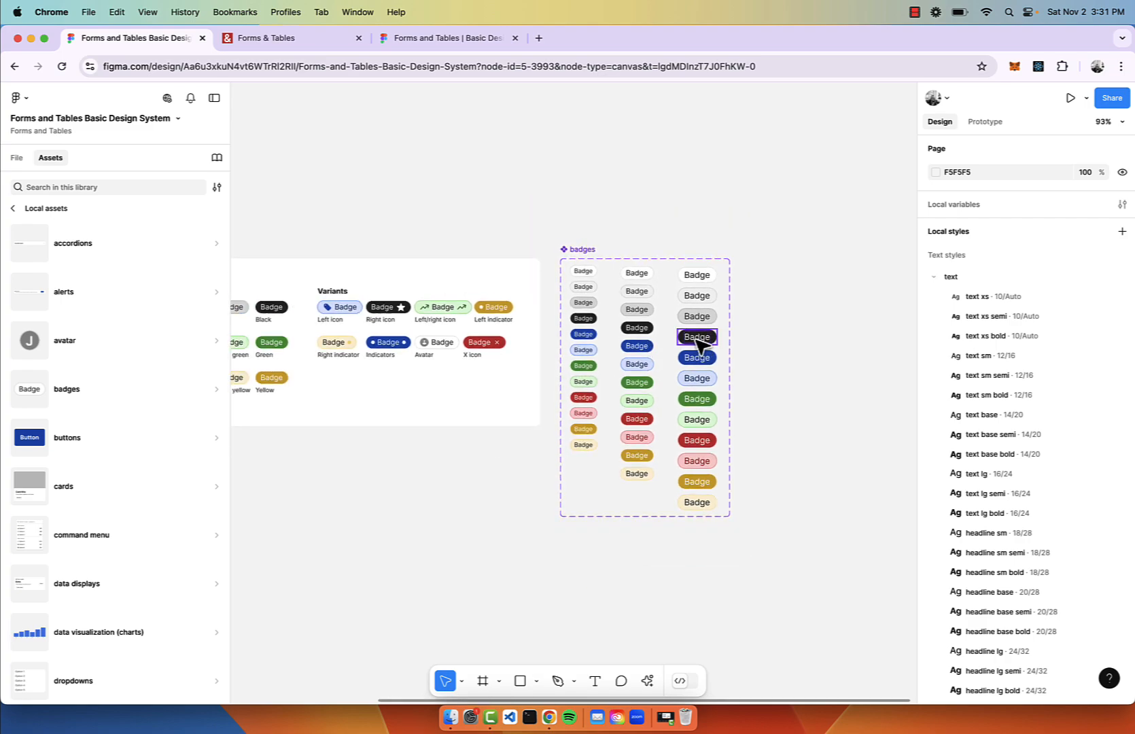
Copy the blue large badge and try light-blue, light-green, green, light-red and red colours.
click(698, 354)
drag(700, 358, 679, 182)
scroll(676, 178, up, 10)
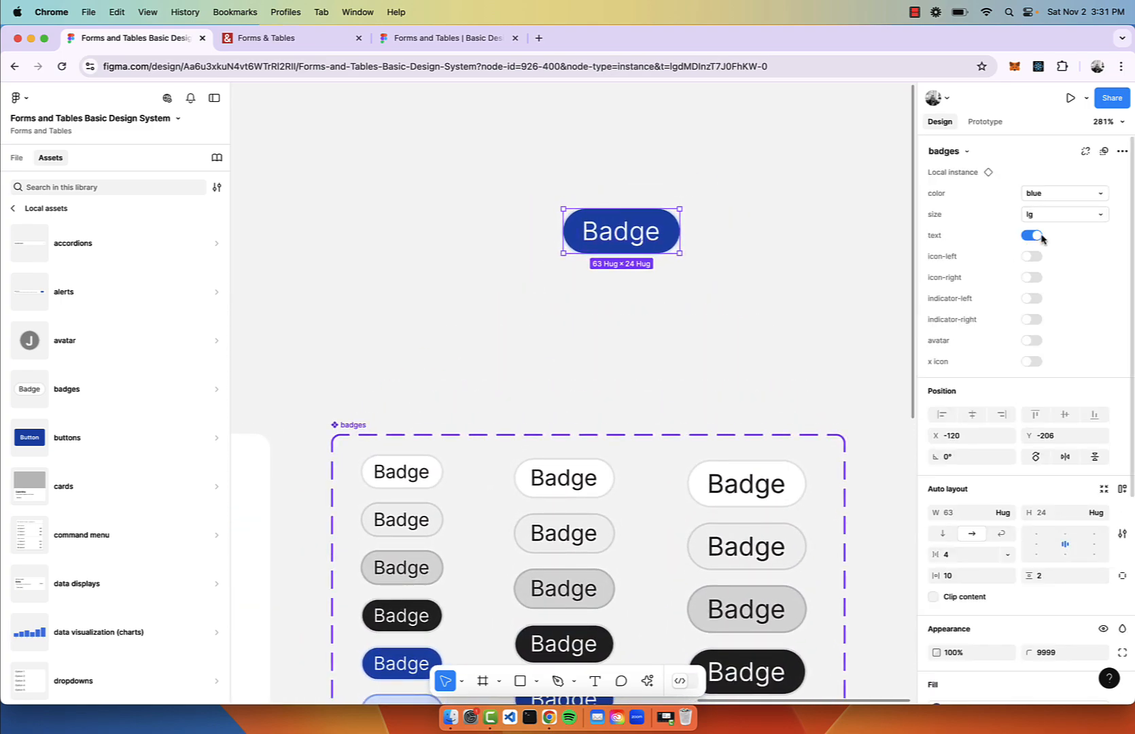
click(1060, 197)
click(1056, 180)
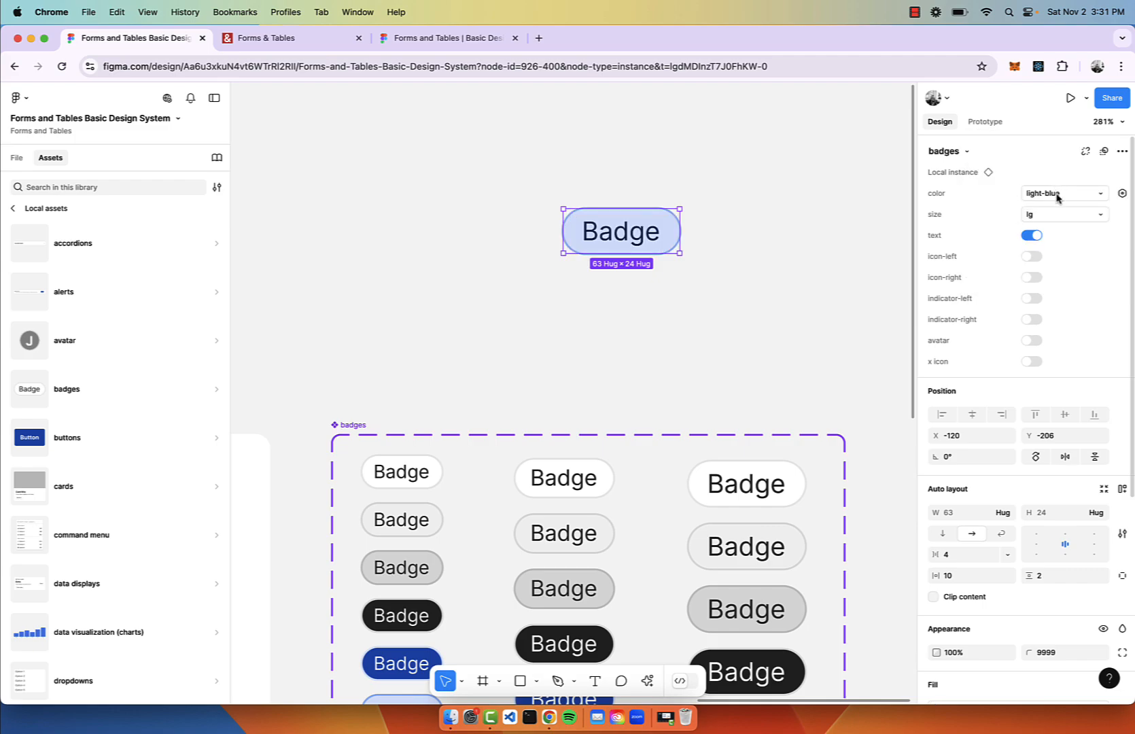
click(1057, 196)
click(1051, 229)
click(1062, 198)
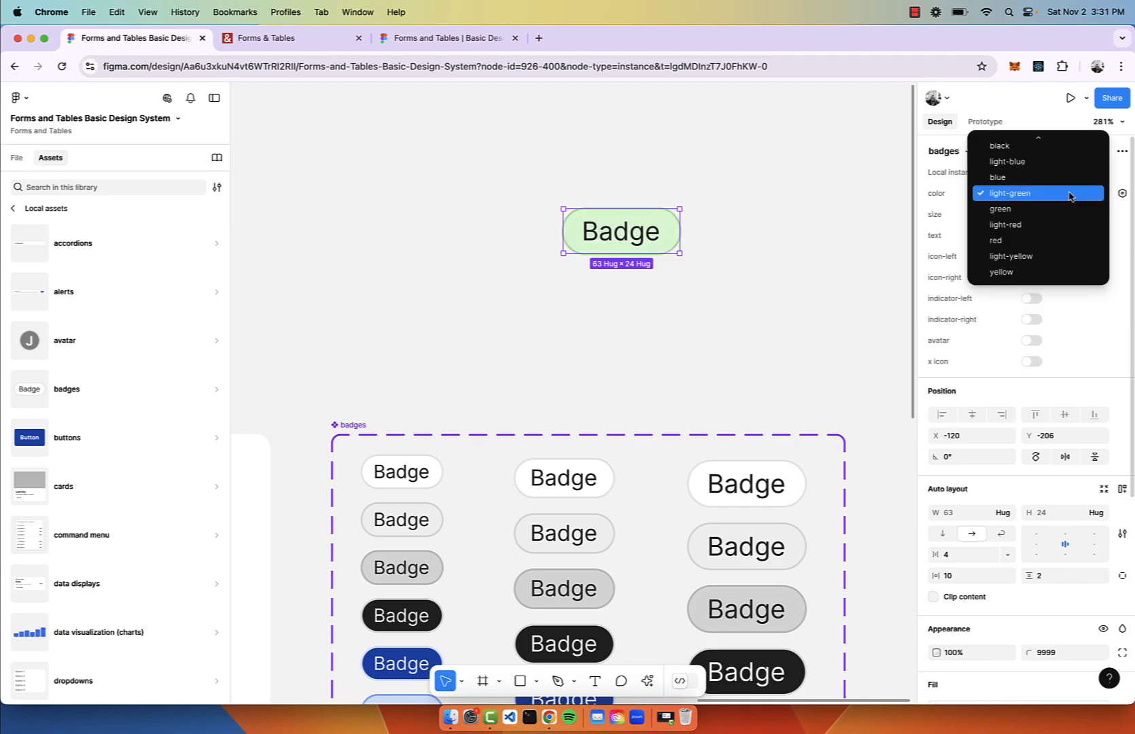
click(1057, 214)
click(1063, 198)
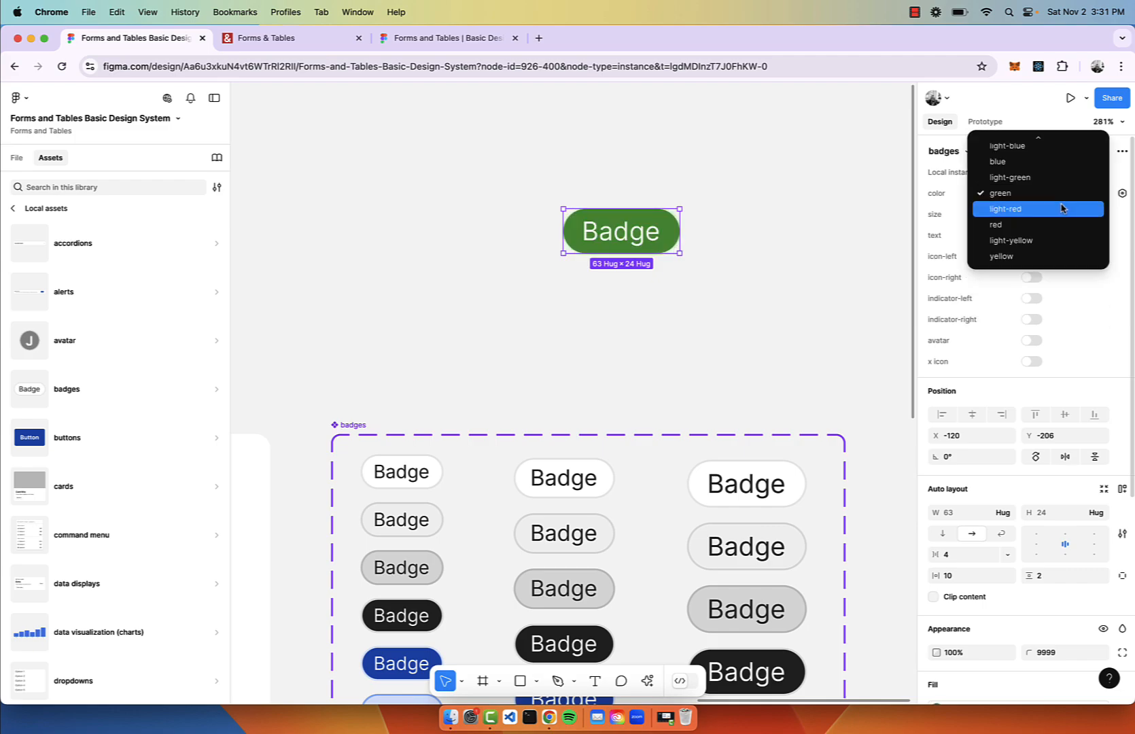
click(1065, 206)
click(1071, 197)
click(1066, 214)
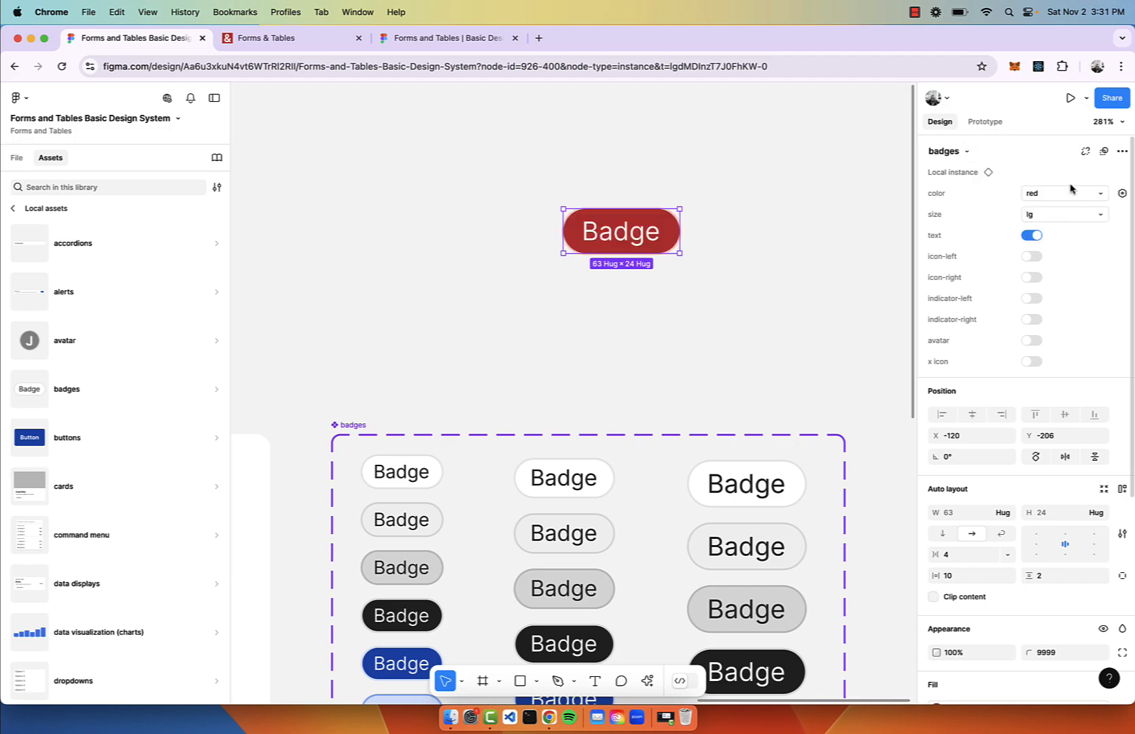
Try the trial badge's arrow, dot, avatar and close-icon options, then delete it.
click(1033, 256)
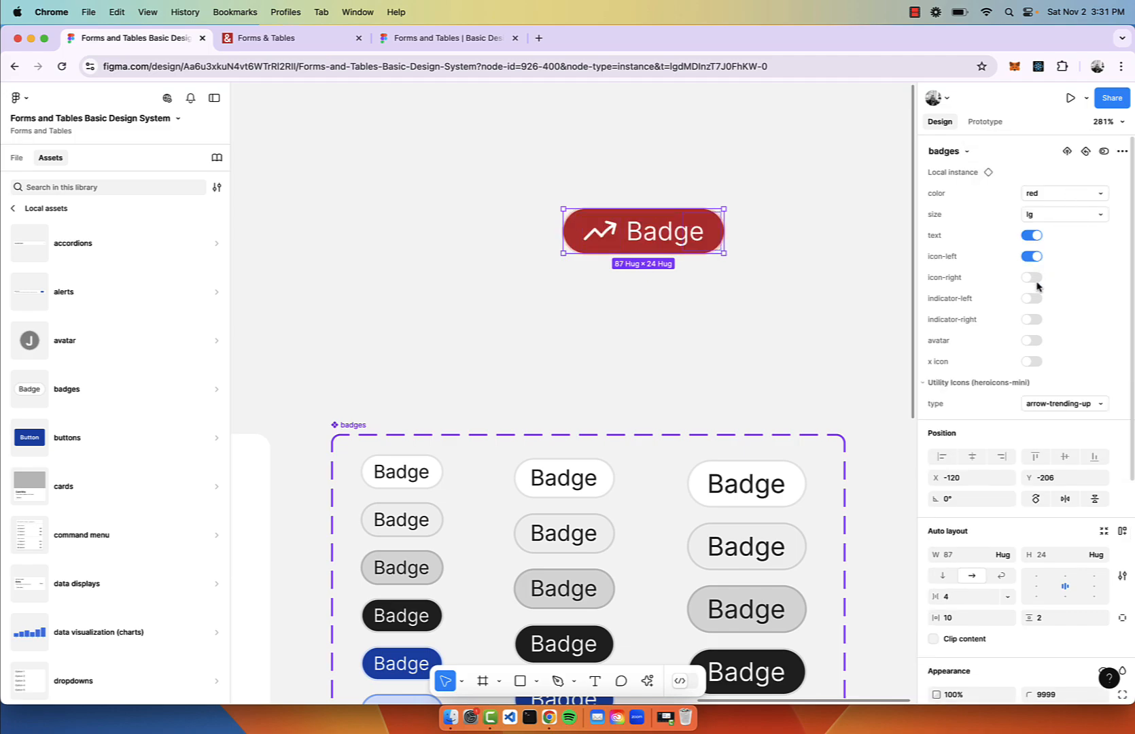
click(1033, 278)
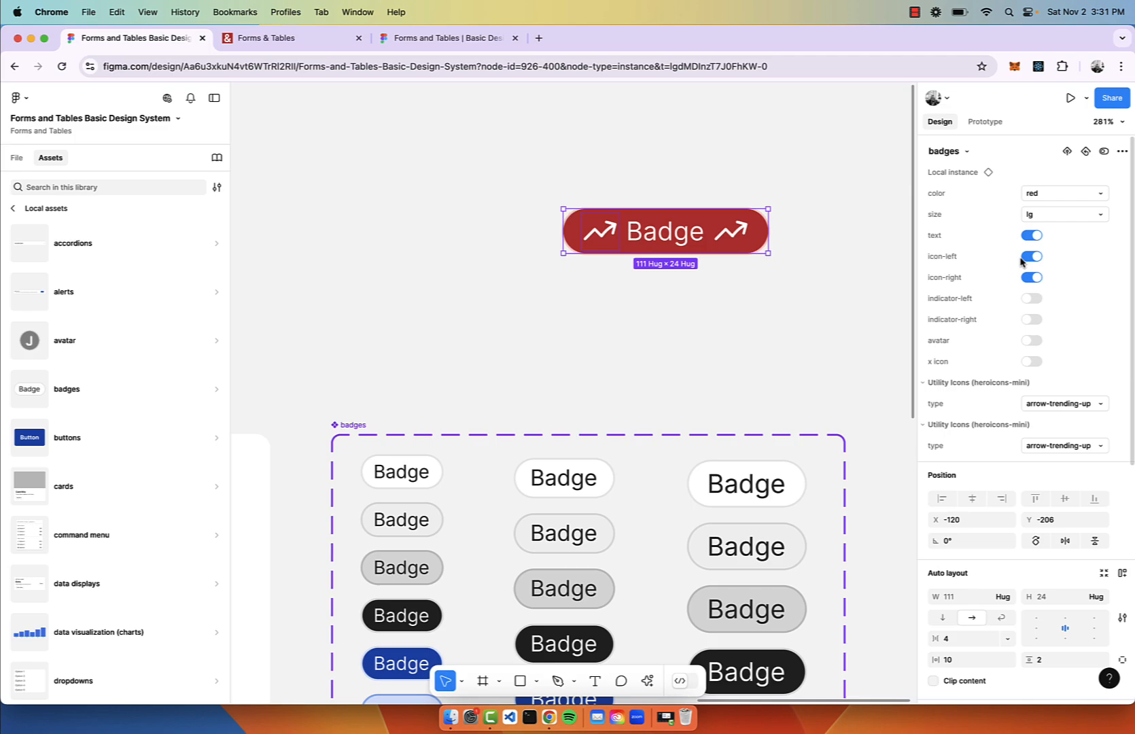
click(1032, 299)
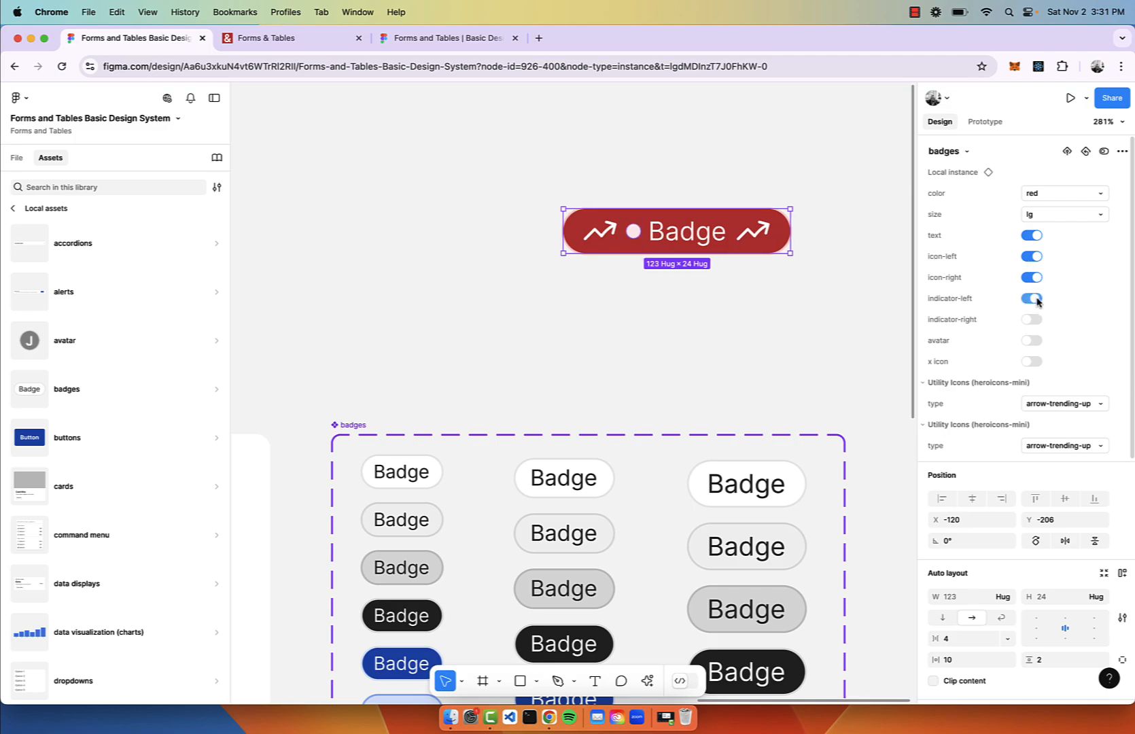
click(1034, 321)
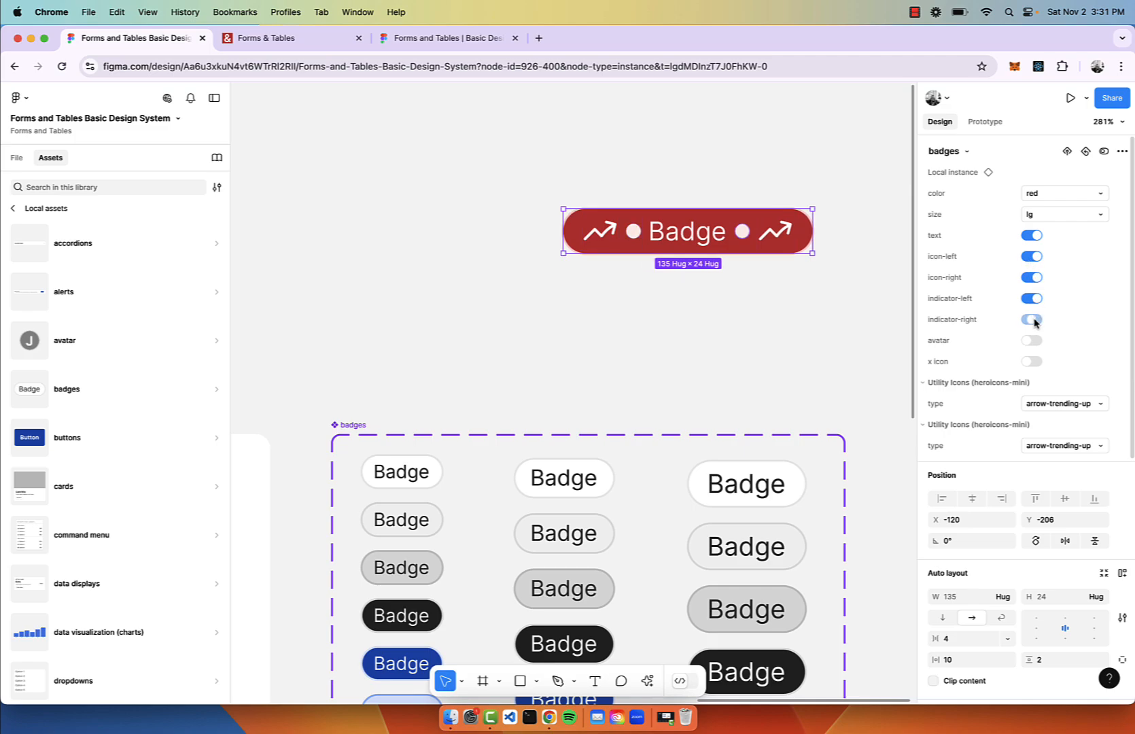
click(1033, 341)
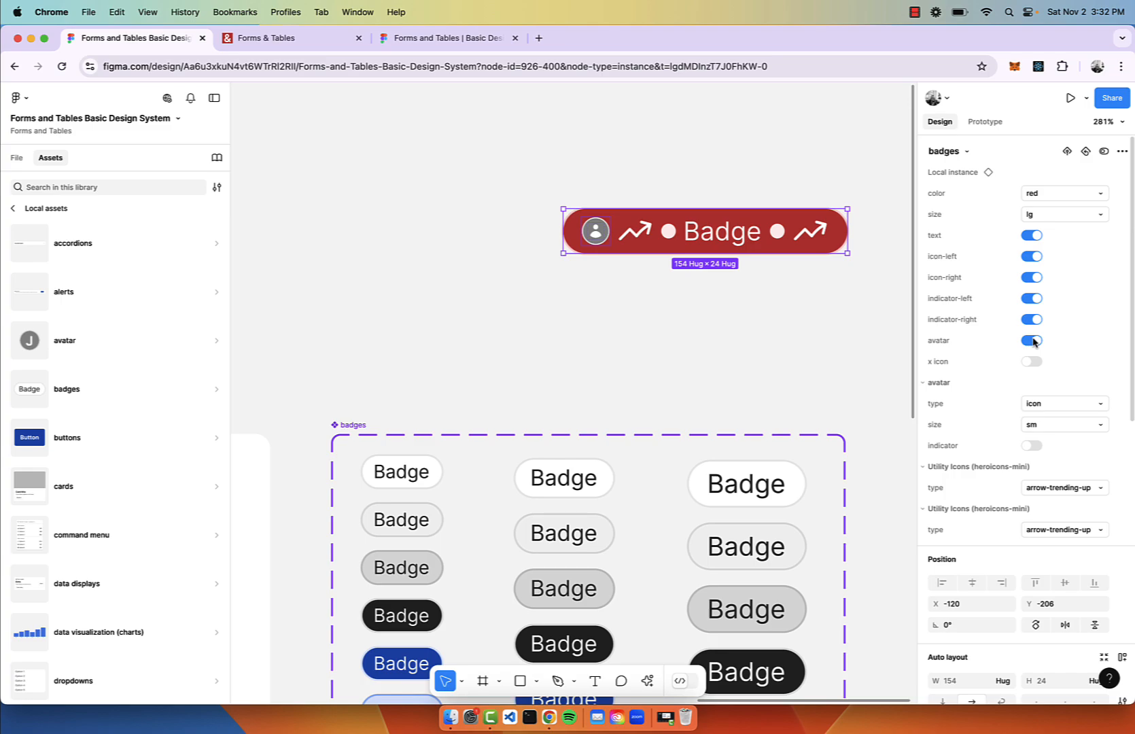
click(1034, 362)
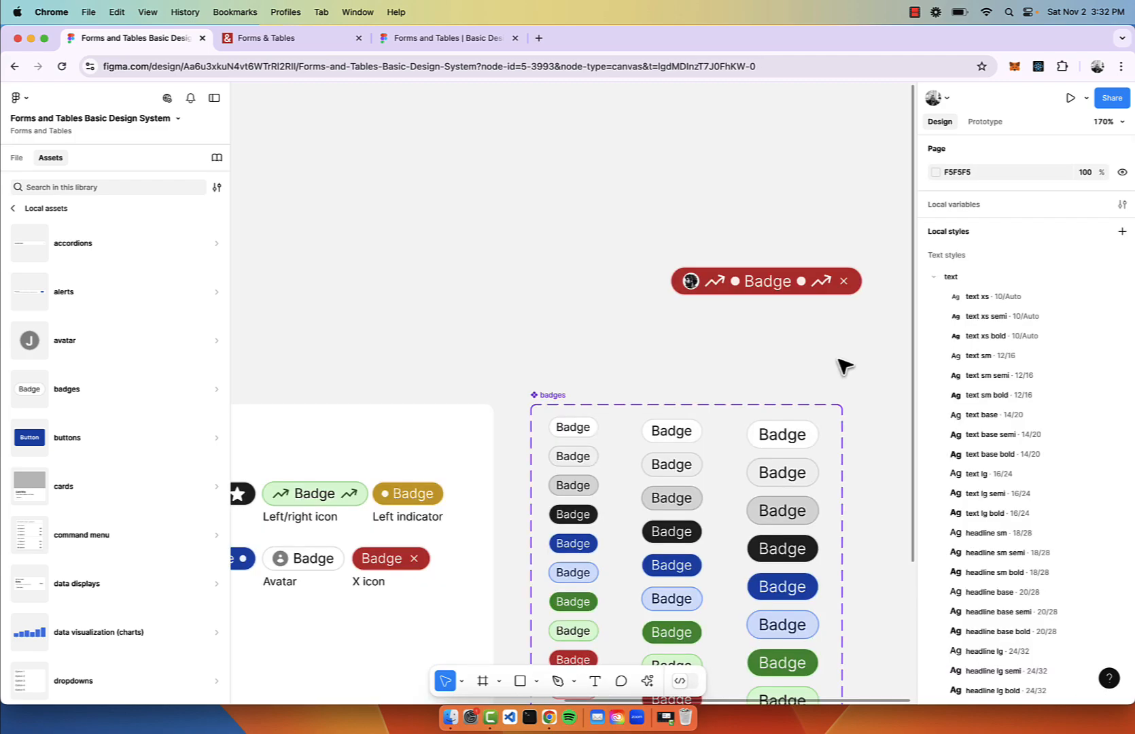
click(829, 286)
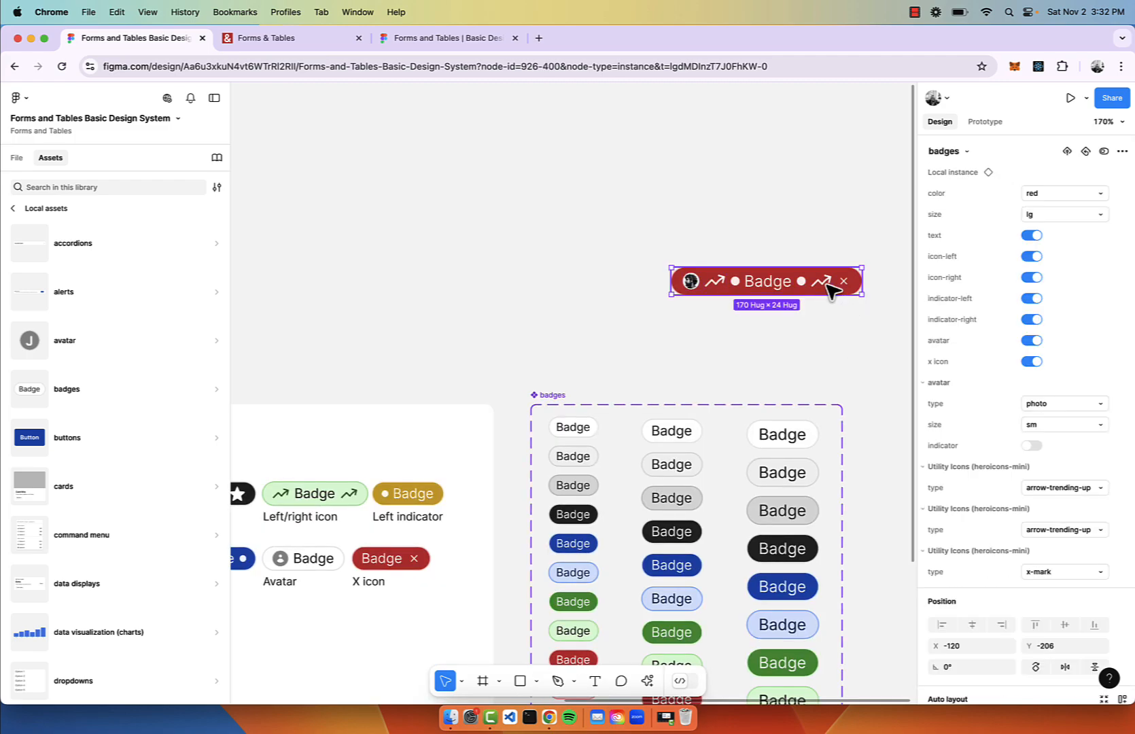
key(Delete)
Place a new badge instance with size md, light-green colour and a left dot indicator.
scroll(705, 286, down, 5)
scroll(706, 288, left, 3)
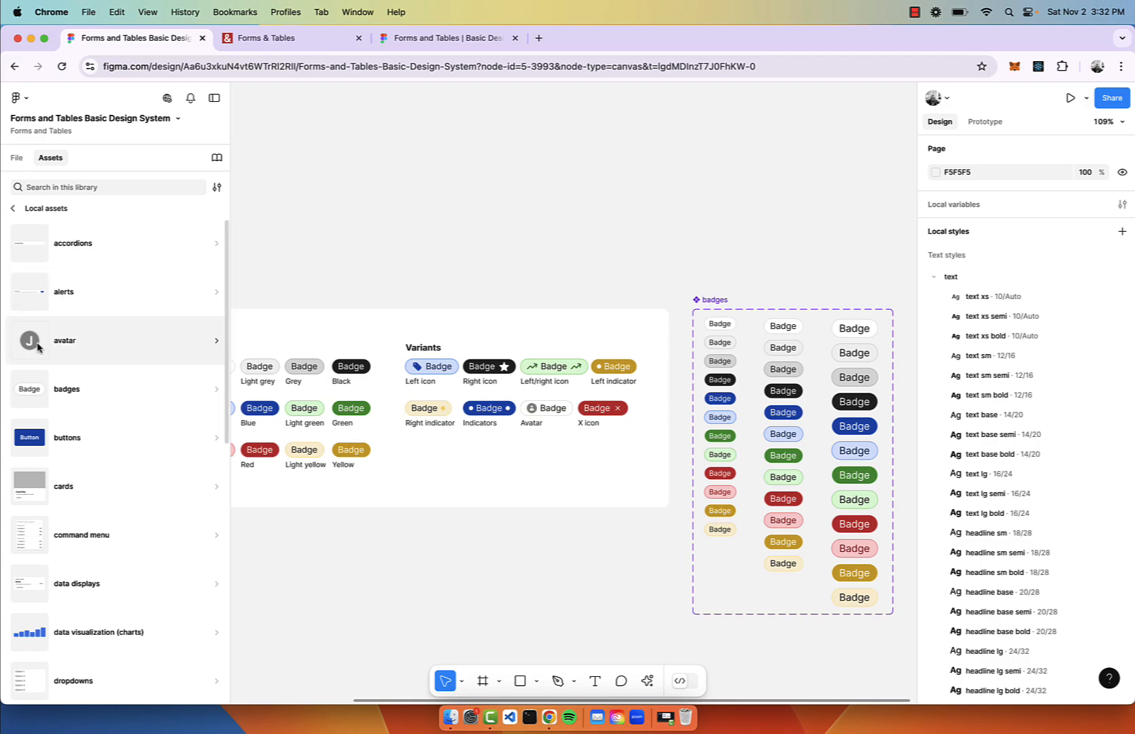
click(34, 384)
drag(51, 279, 474, 231)
scroll(473, 231, up, 5)
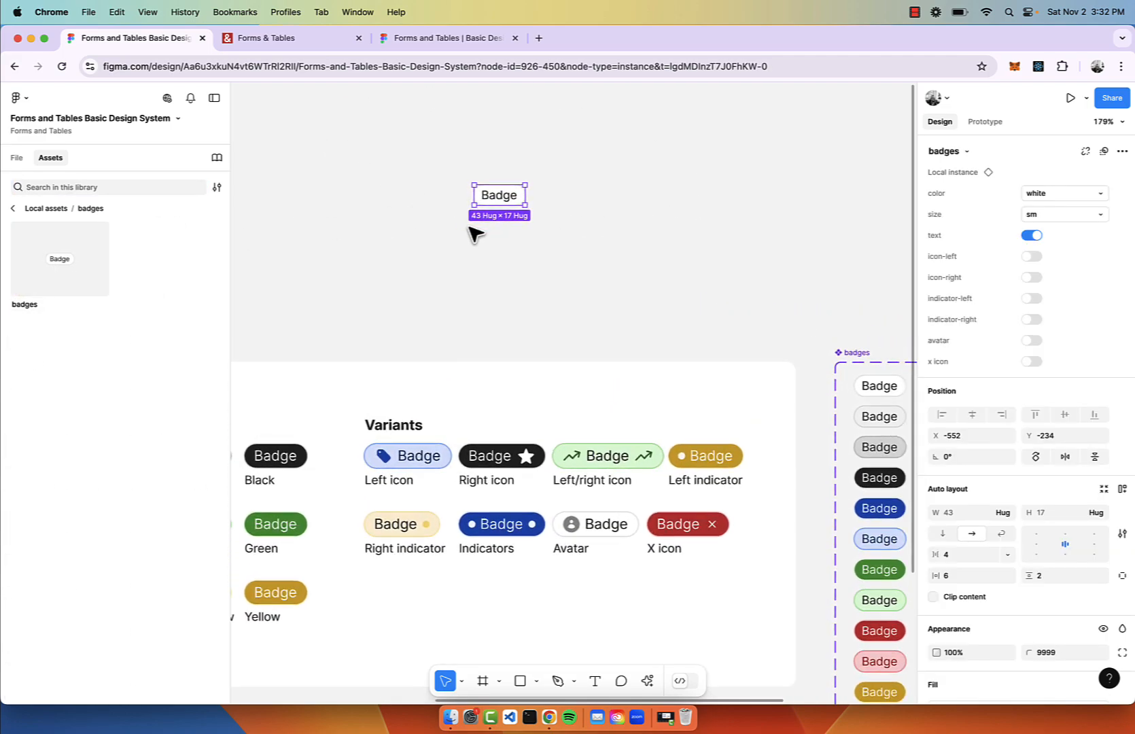
click(1100, 214)
click(1095, 229)
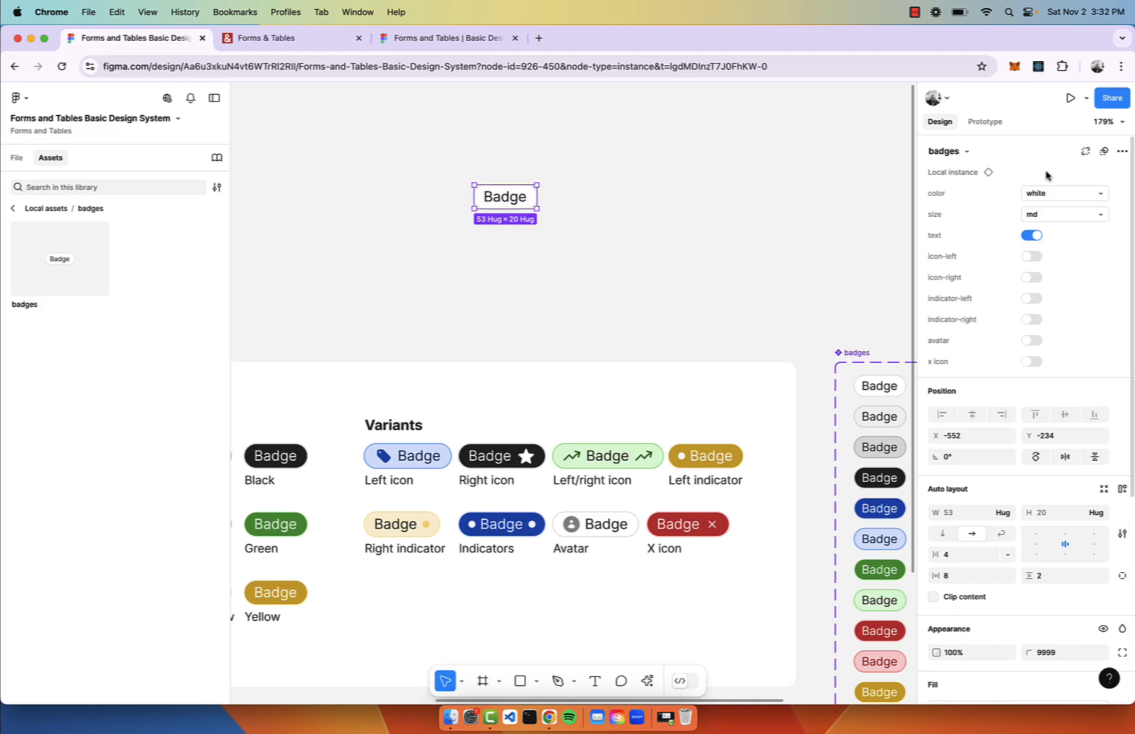
click(1046, 192)
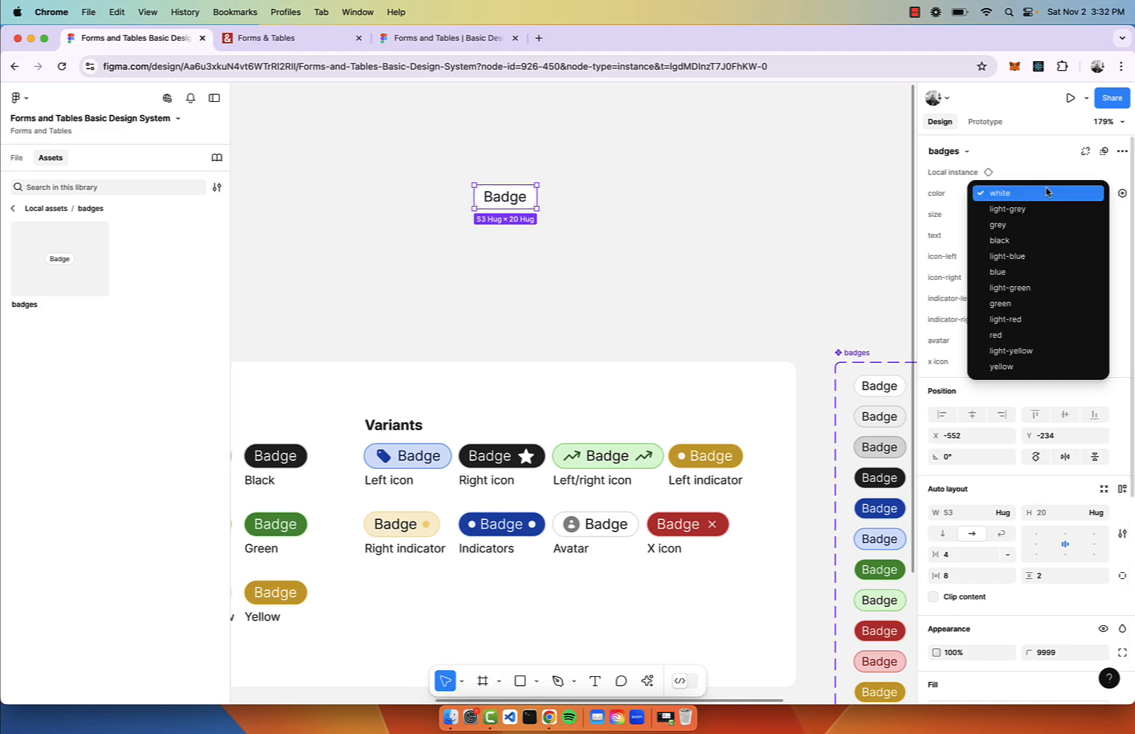
click(1038, 287)
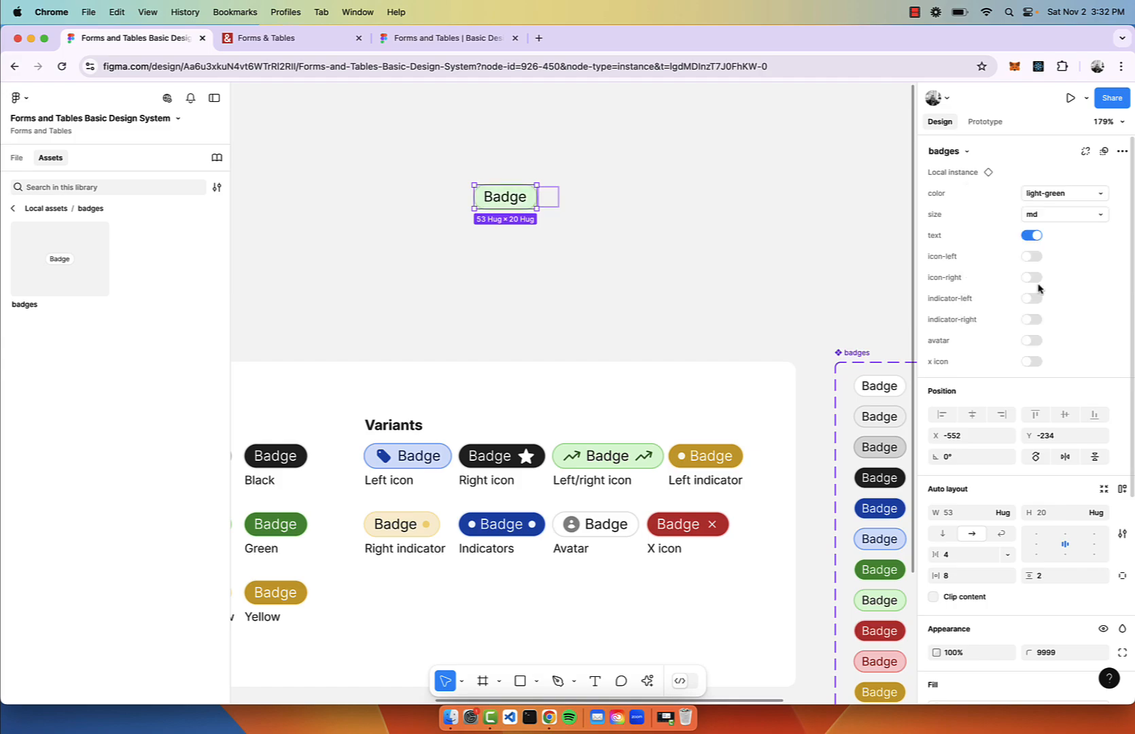
click(1033, 260)
click(1033, 261)
click(1031, 299)
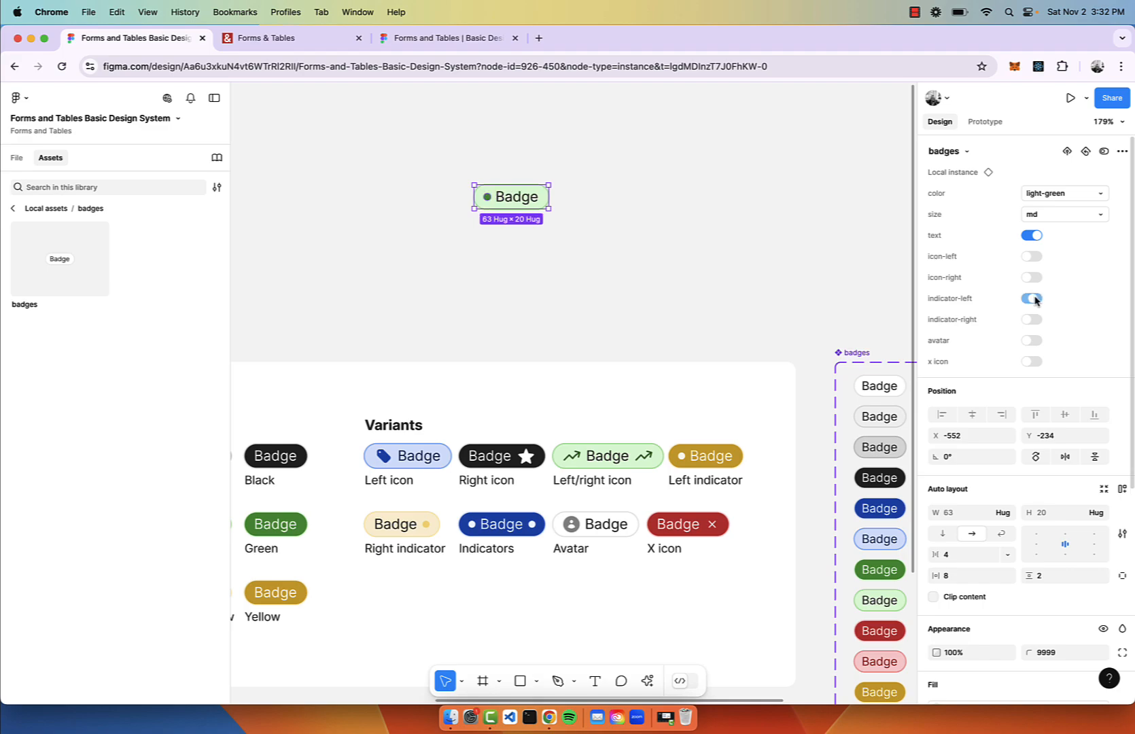
Change the badge label text to 'Active'.
double_click(524, 202)
scroll(524, 202, up, 5)
double_click(522, 201)
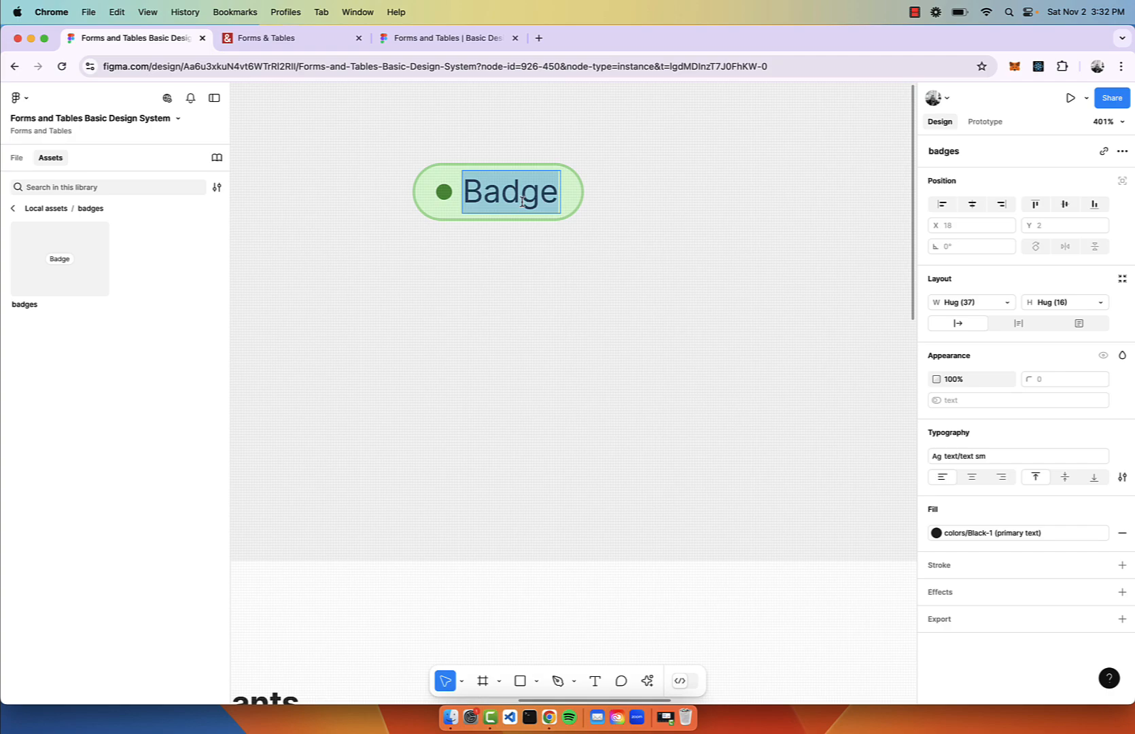
text(Active)
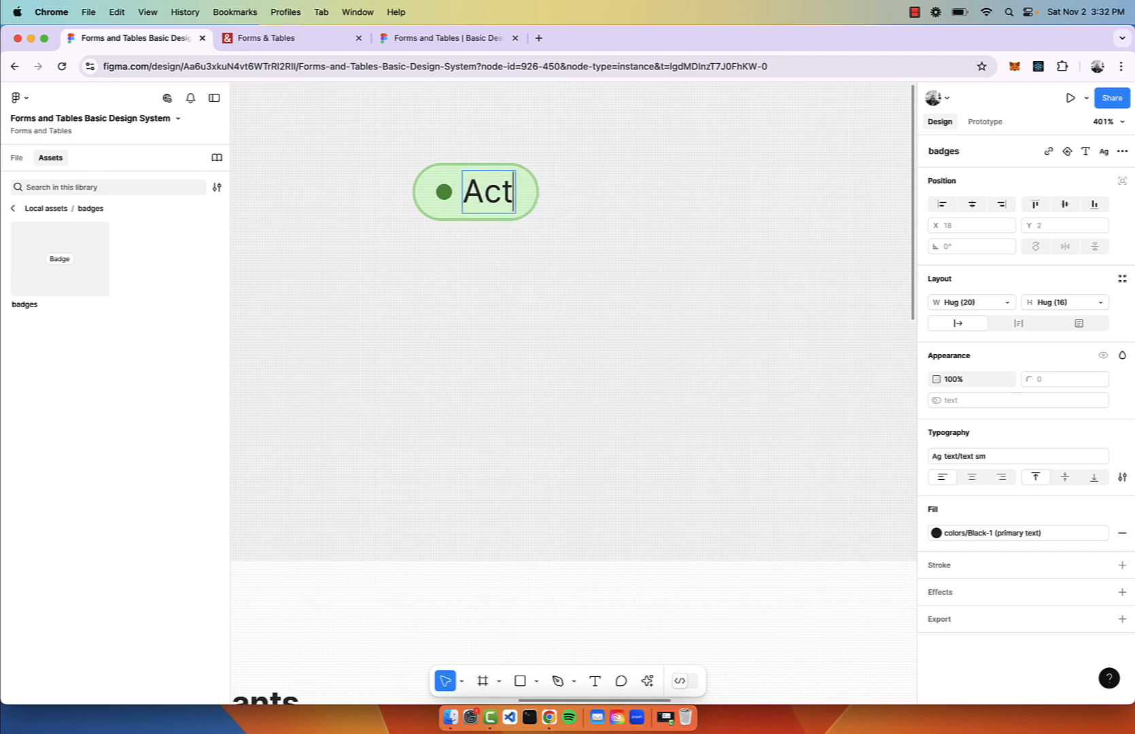
click(686, 197)
scroll(699, 203, down, 3)
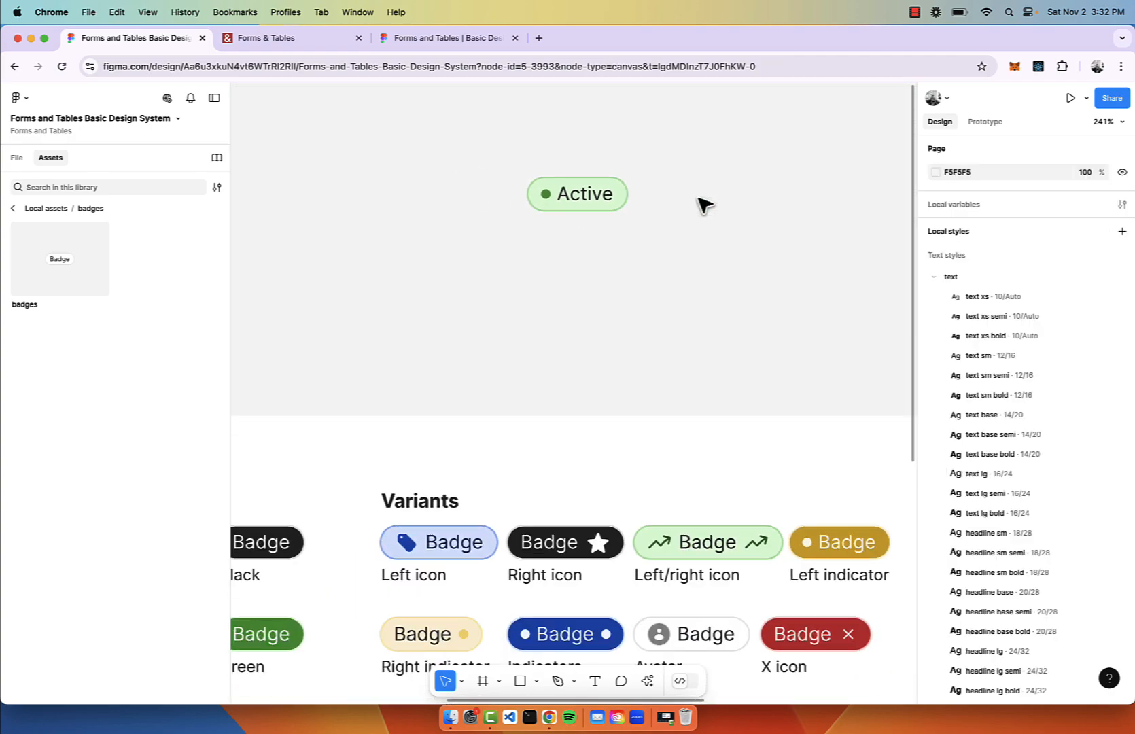
scroll(703, 204, up, 2)
scroll(703, 204, left, 3)
Place an avatar instance left of the Active badge with size xxl and type photo.
click(14, 208)
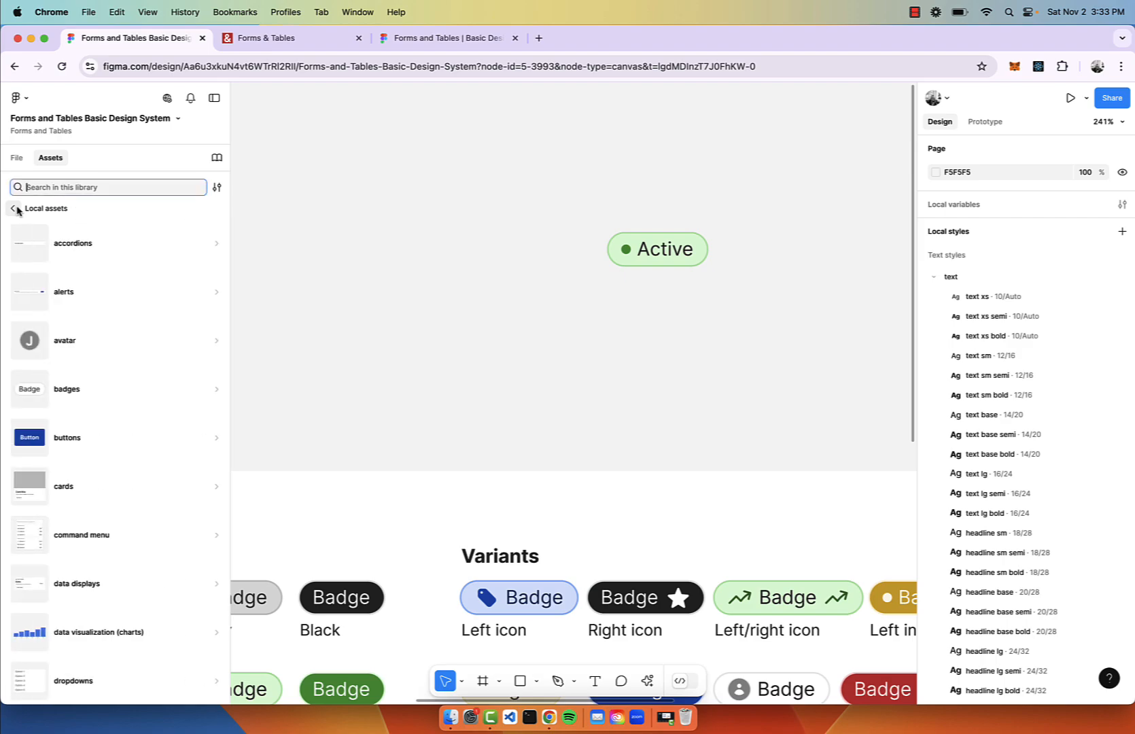
click(54, 342)
drag(58, 259, 378, 244)
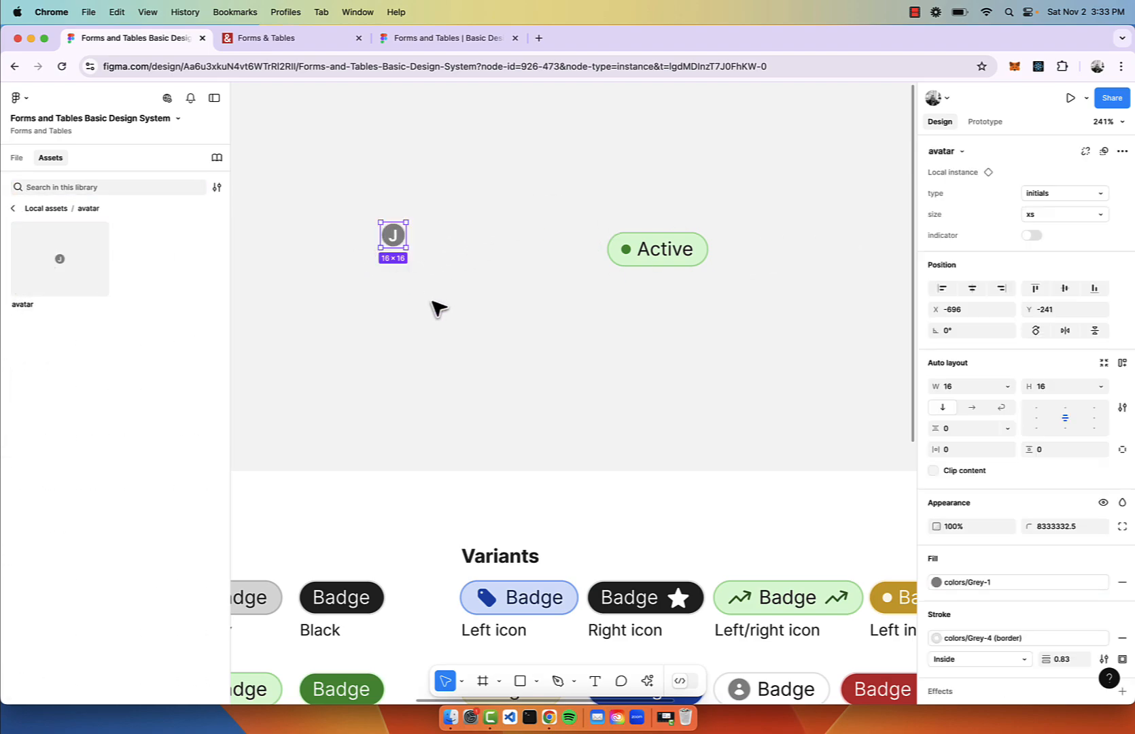
click(1050, 215)
click(1046, 291)
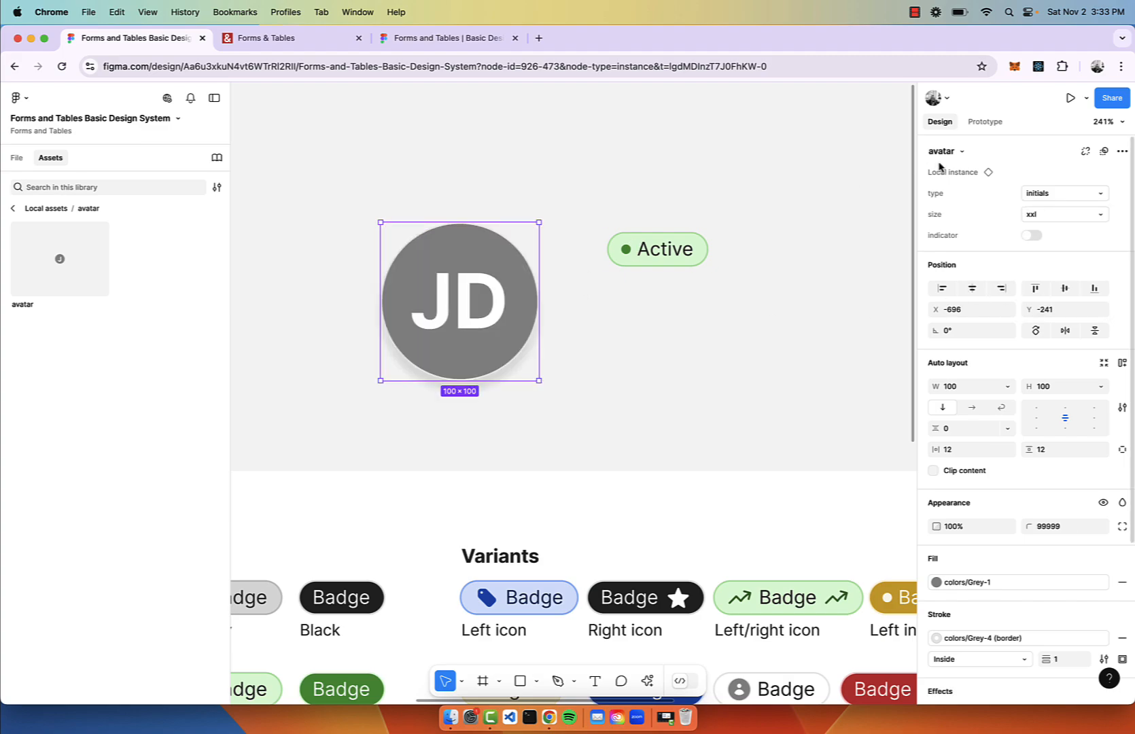
click(1043, 190)
click(1035, 206)
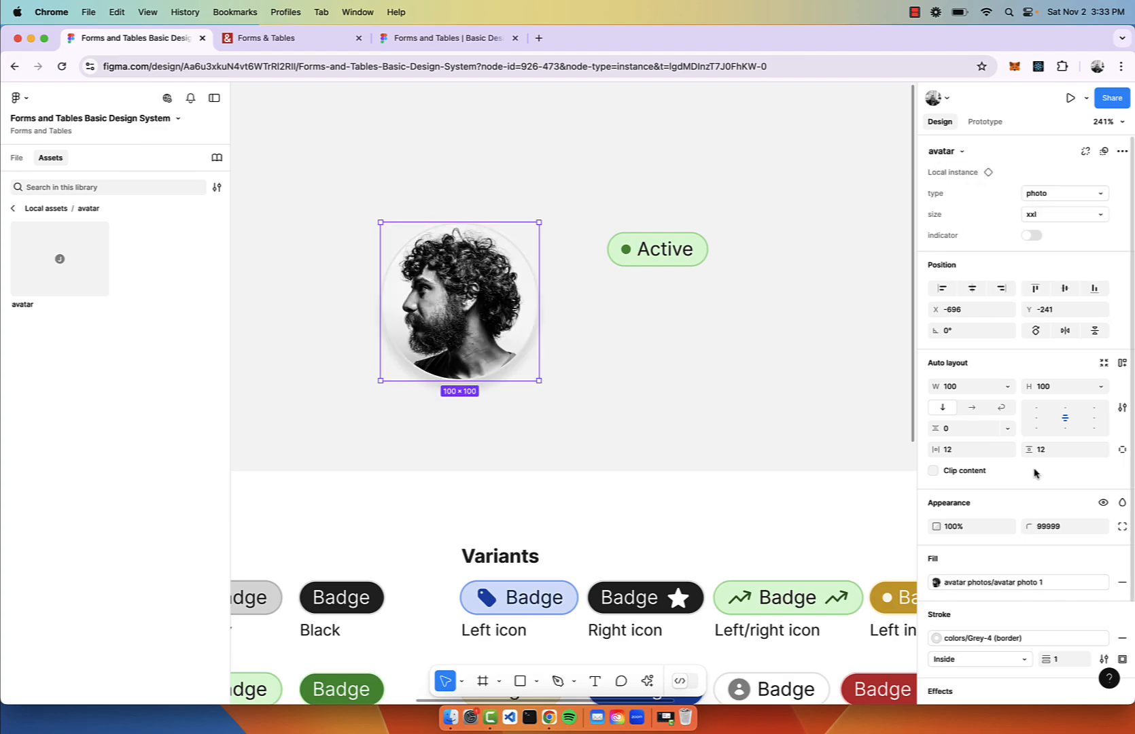
scroll(1019, 476, down, 3)
click(976, 467)
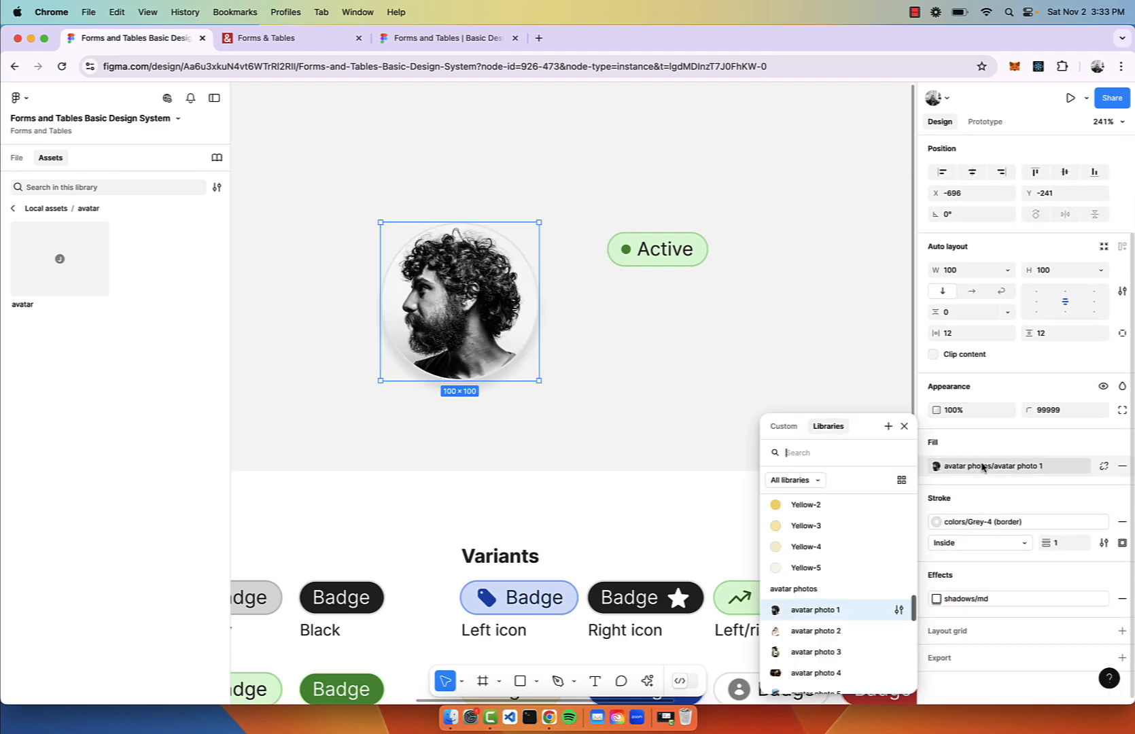
scroll(793, 600, down, 2)
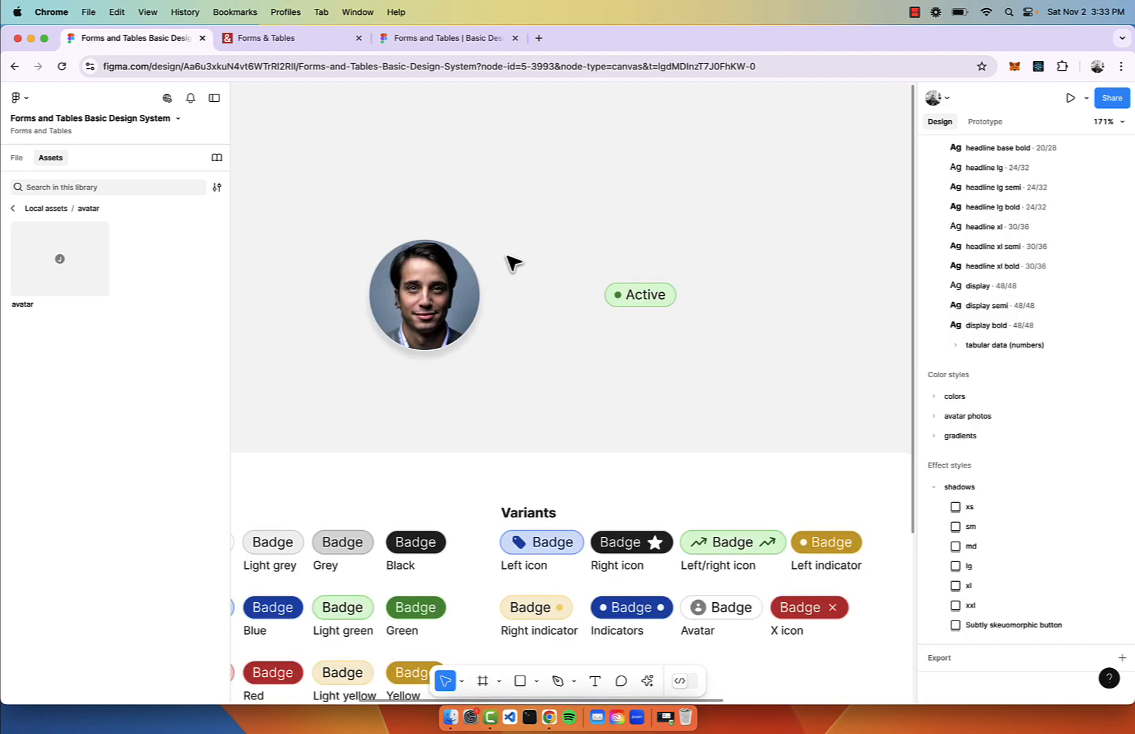
Add a name text beside the avatar, duplicate it below and paste an email address into the copy.
key(t)
click(503, 279)
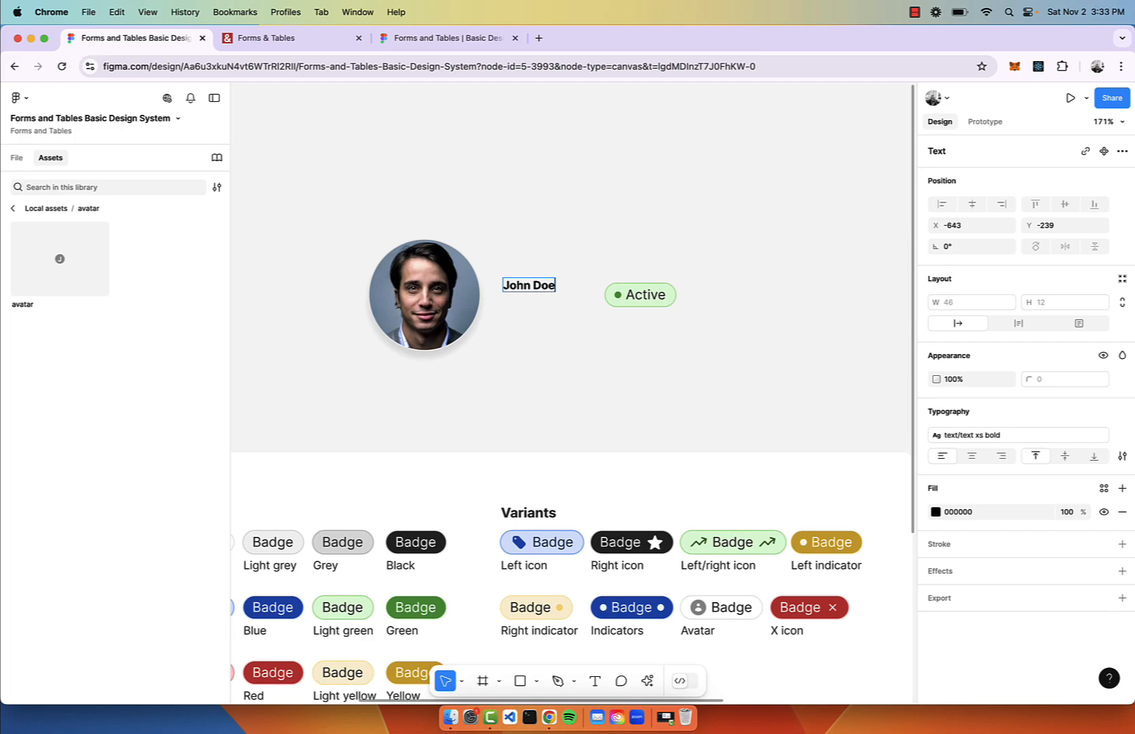
drag(539, 286, 540, 320)
double_click(534, 317)
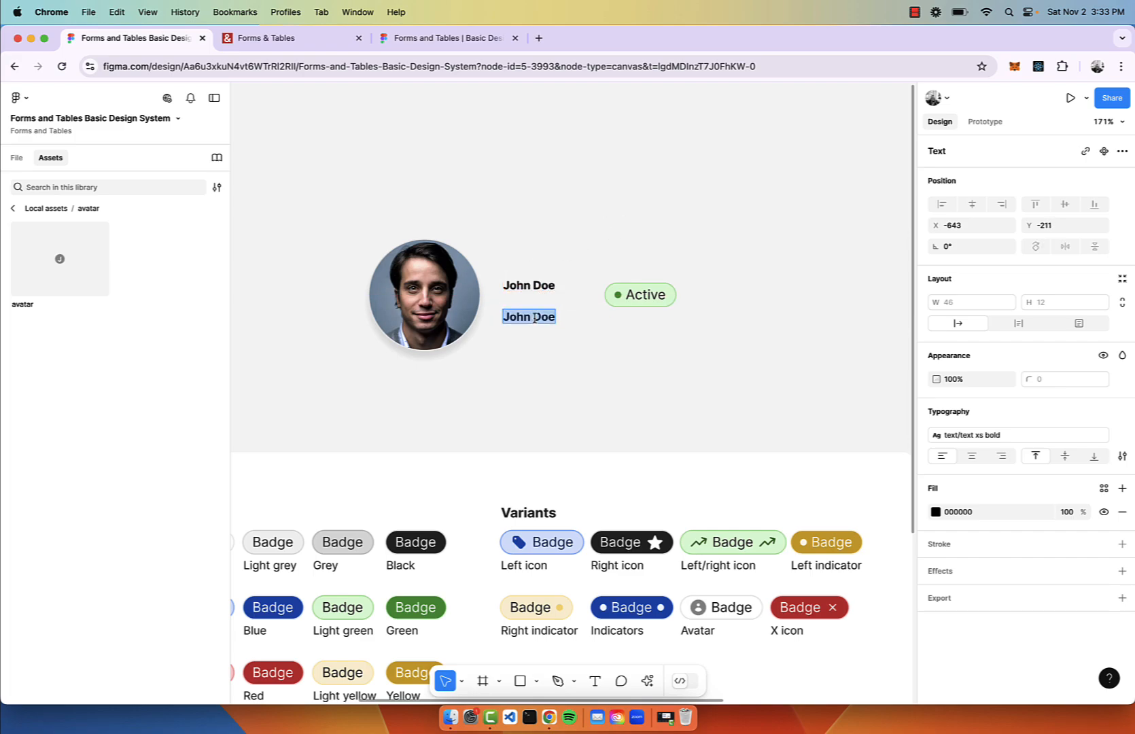
key(Right)
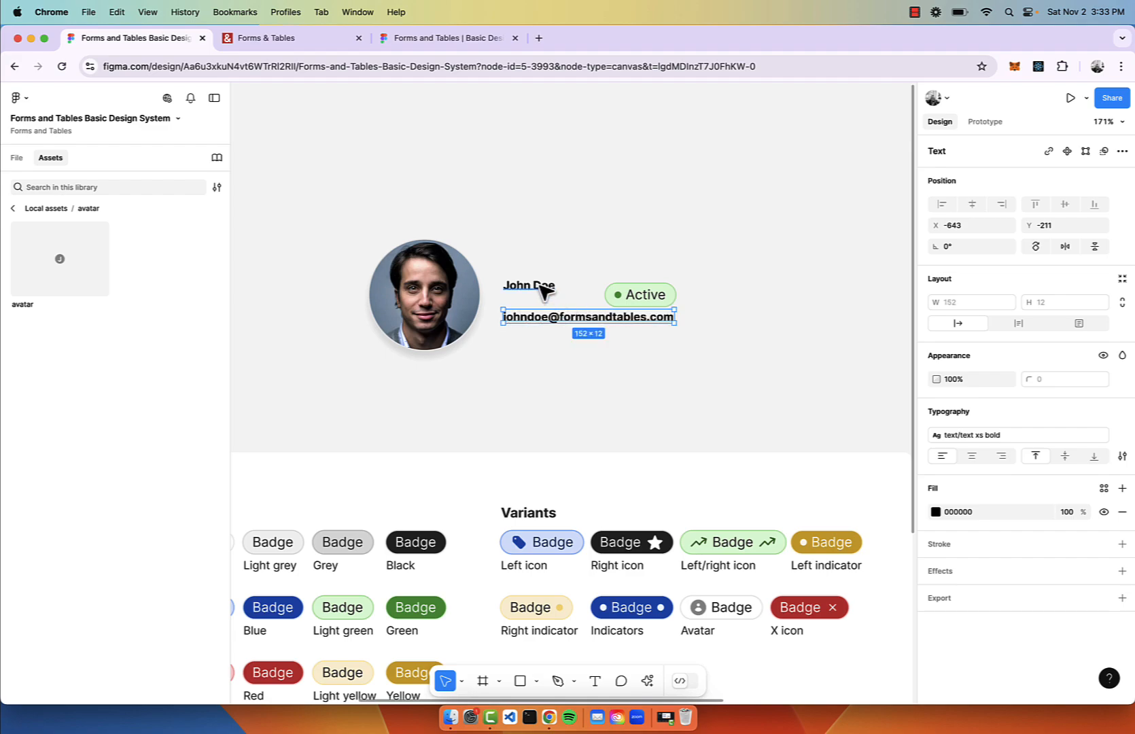
click(542, 291)
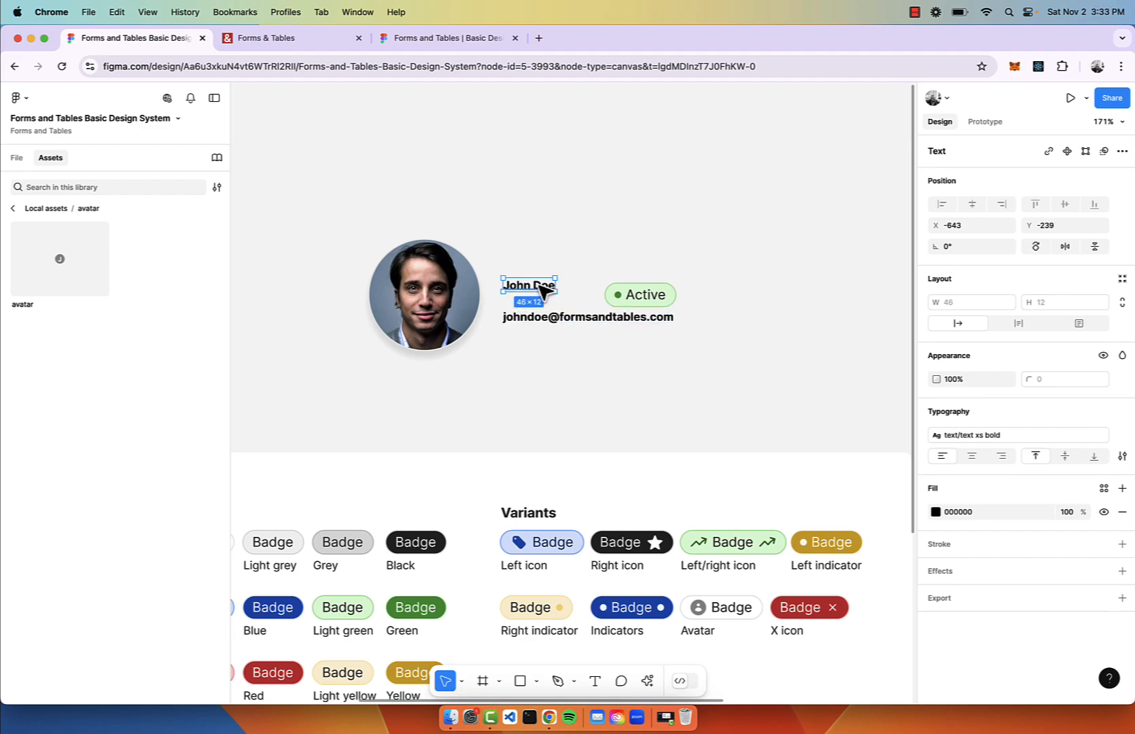
Apply the text base style to the name and text sm to the email line.
click(998, 442)
scroll(1019, 577, down, 5)
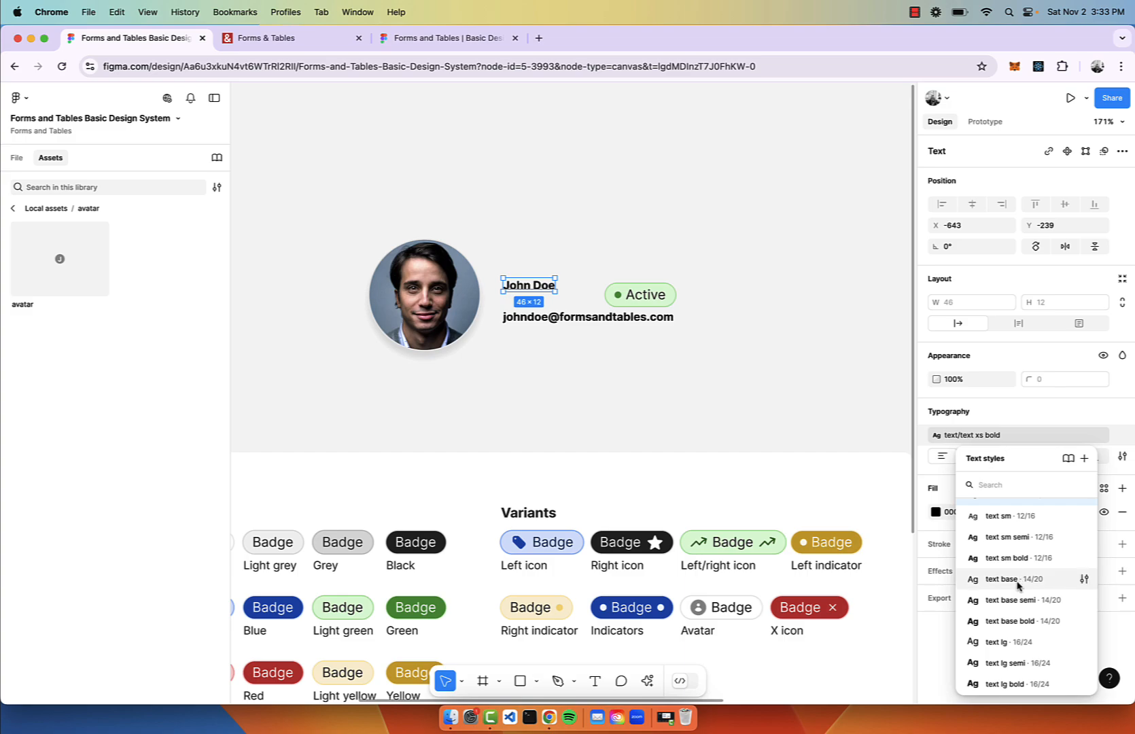
click(1009, 579)
click(551, 319)
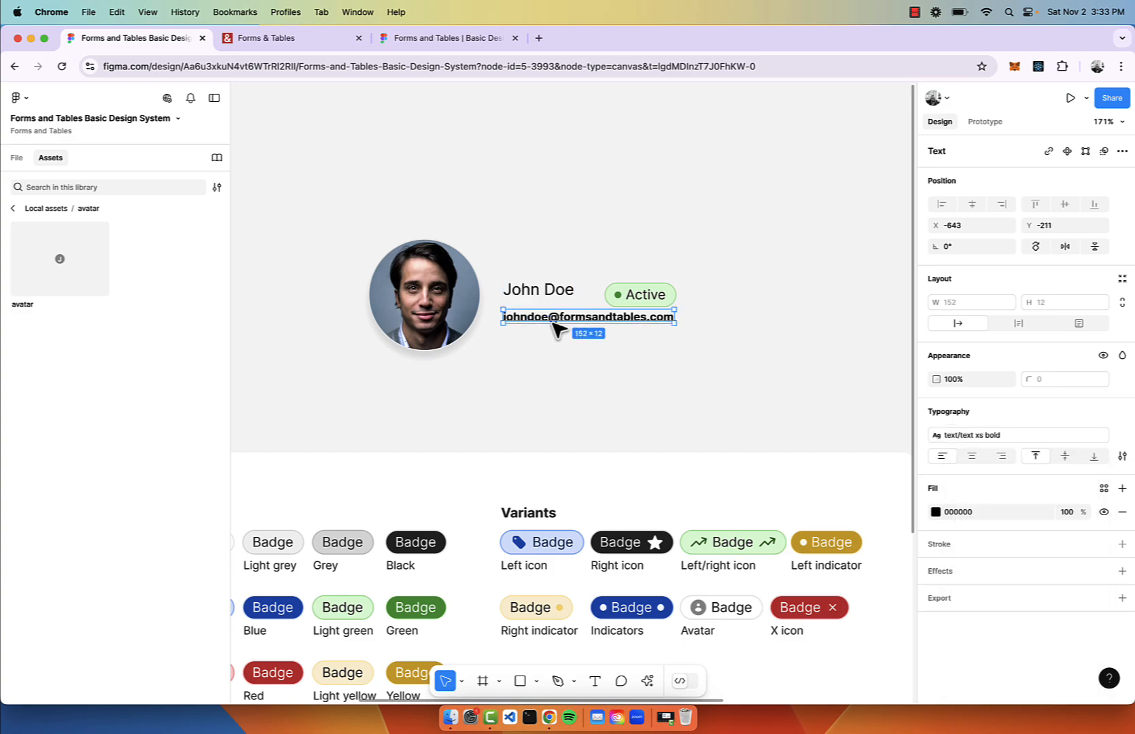
click(996, 438)
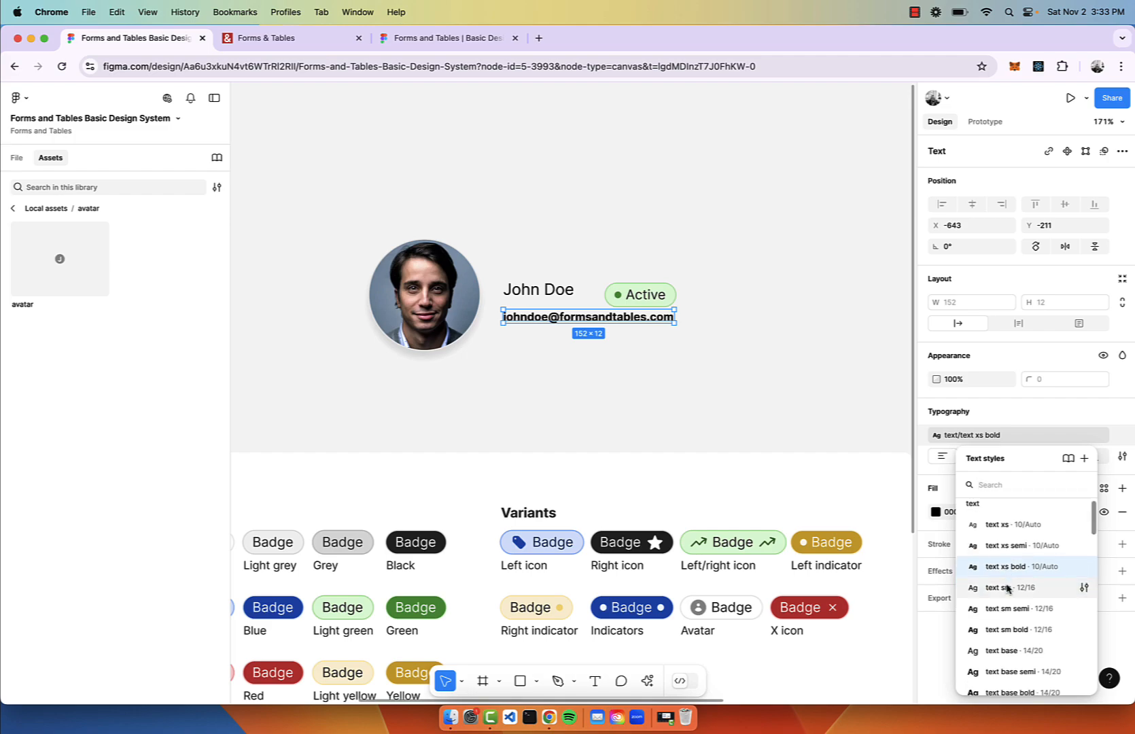
click(1007, 589)
click(995, 436)
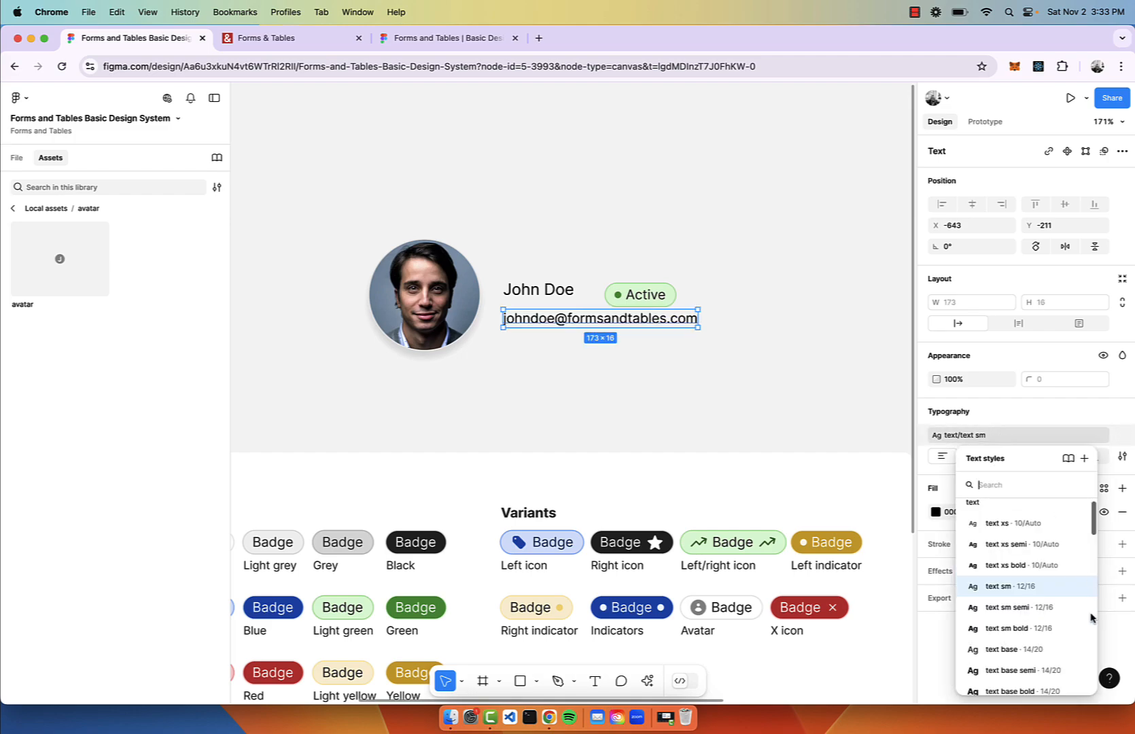
Change the name's text style to text lg semi.
click(552, 291)
click(1008, 435)
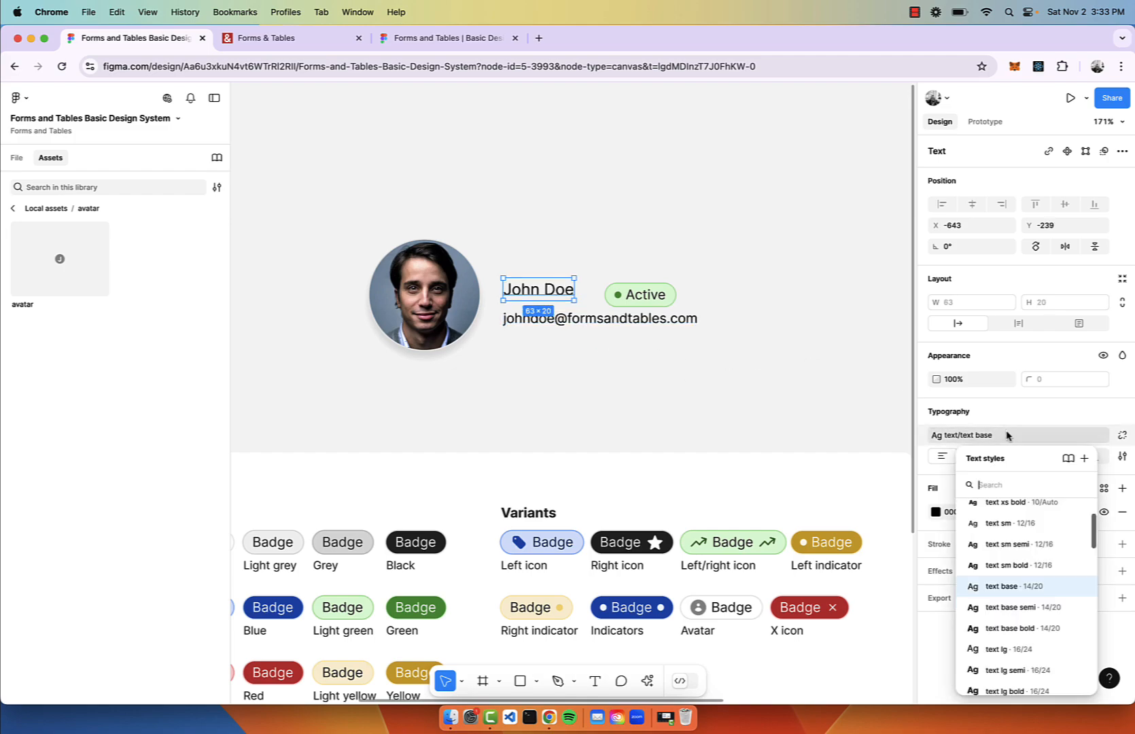
click(1010, 649)
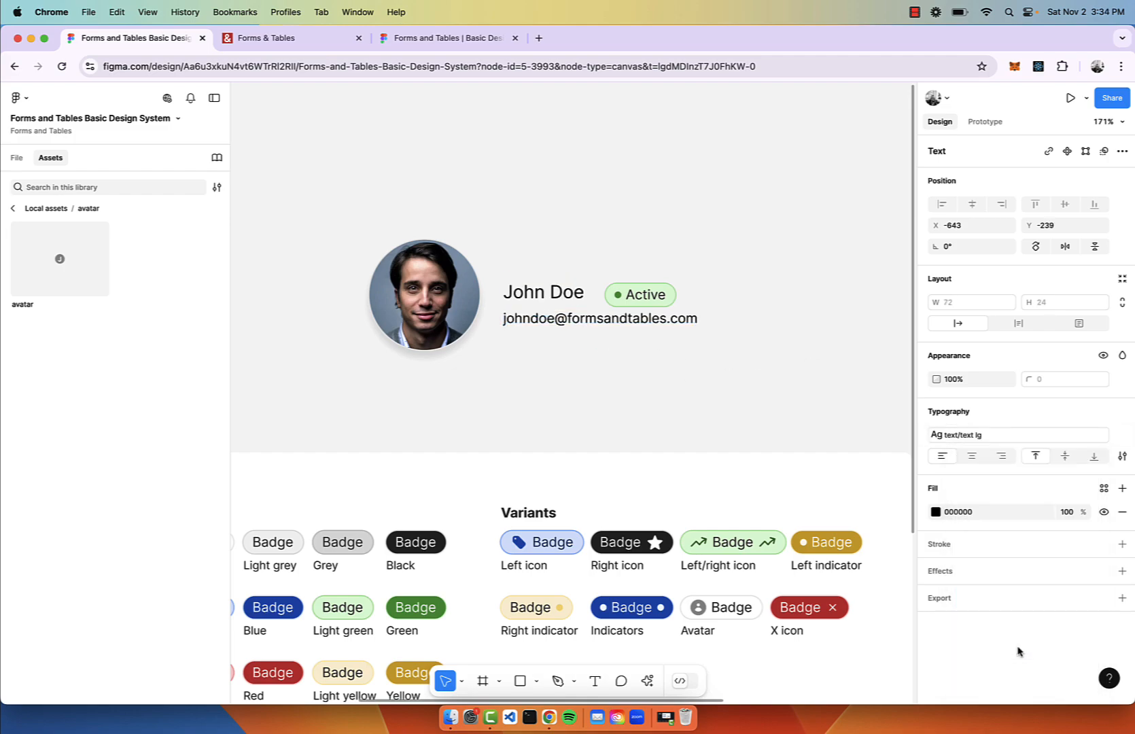
click(1032, 440)
click(1039, 602)
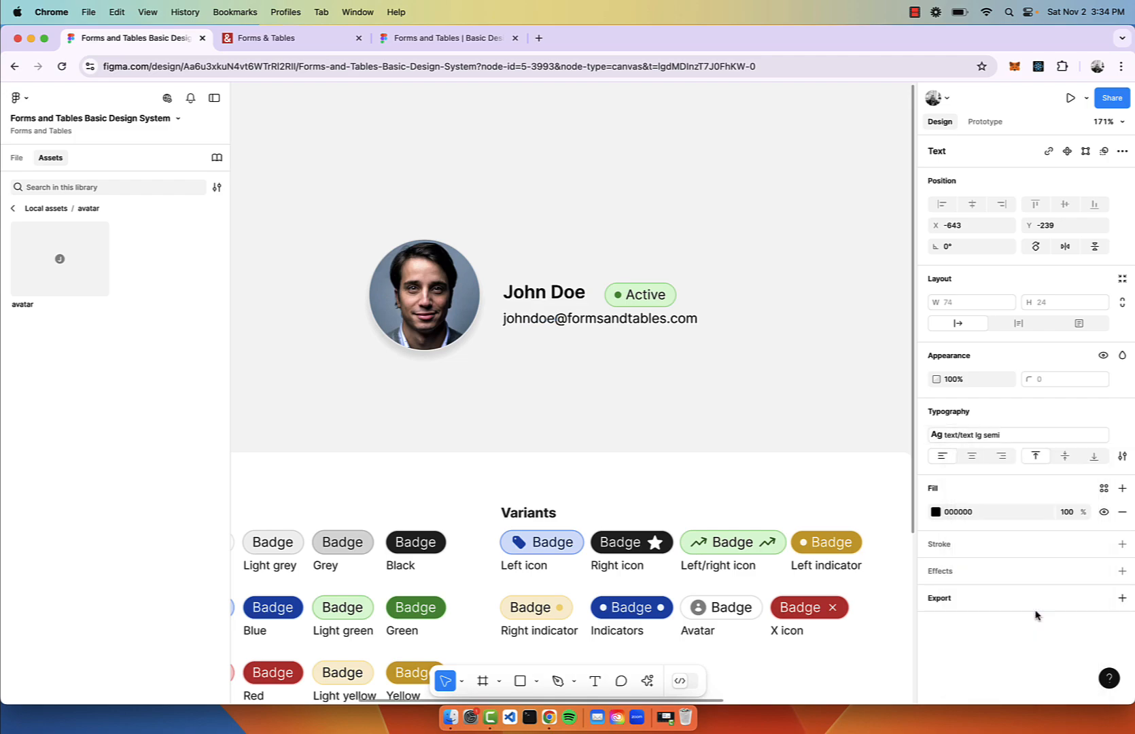
click(743, 324)
Move the Active badge to the right of the name.
drag(639, 304, 764, 298)
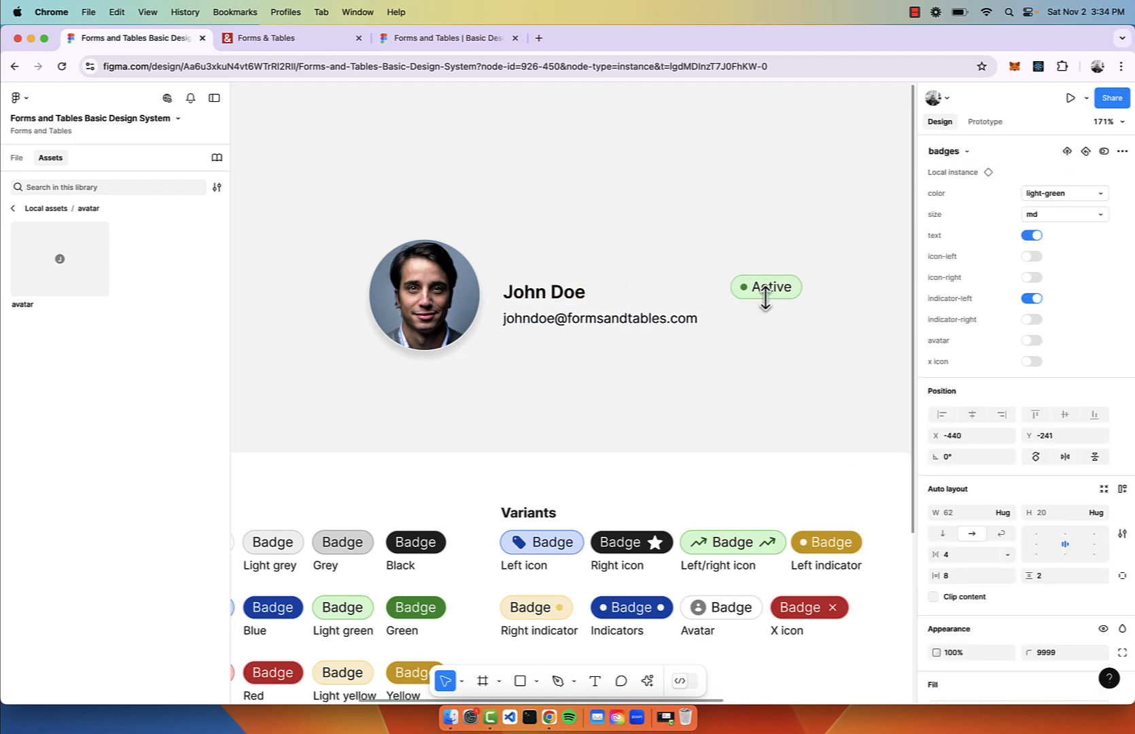
scroll(765, 298, down, 3)
scroll(765, 298, up, 3)
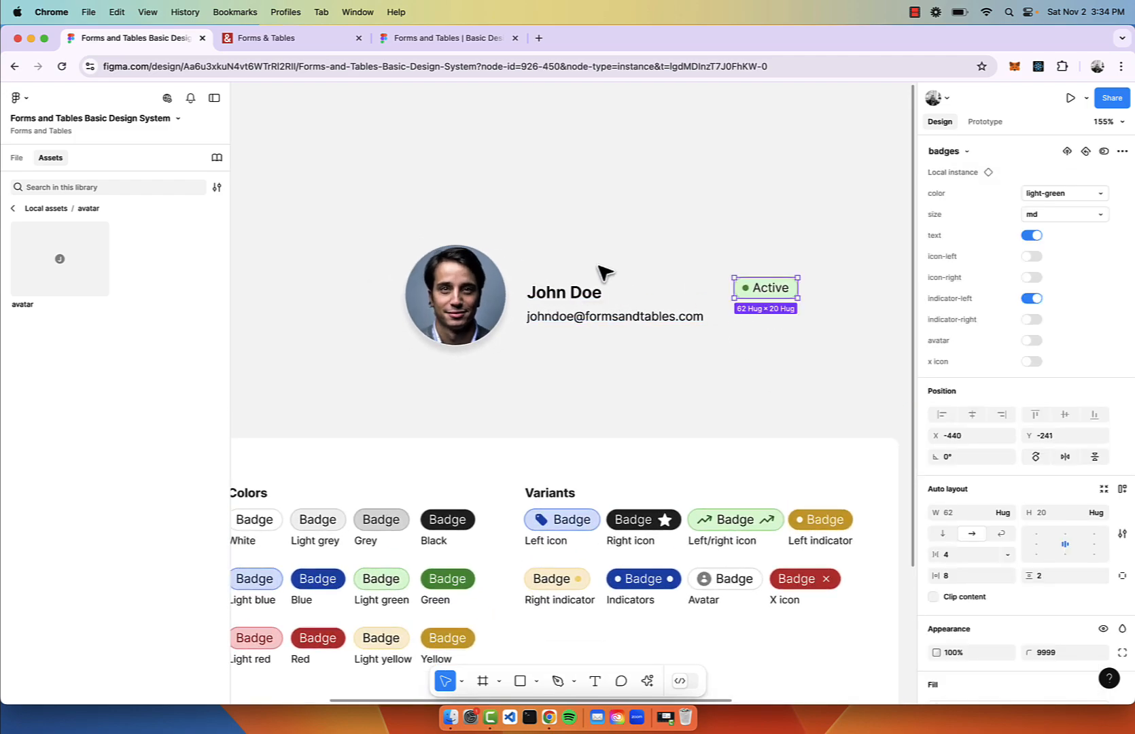
scroll(604, 271, up, 3)
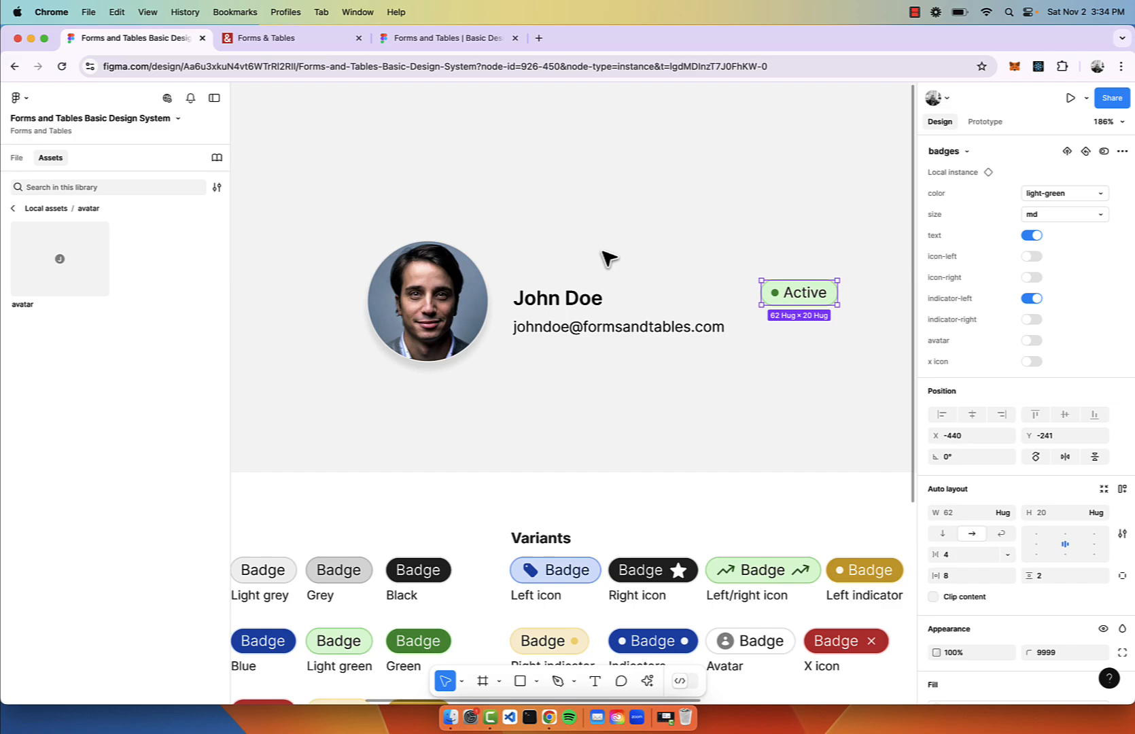
Stack name and email in an auto-layout frame, then select avatar, text block and badge.
click(581, 303)
shift+click(619, 333)
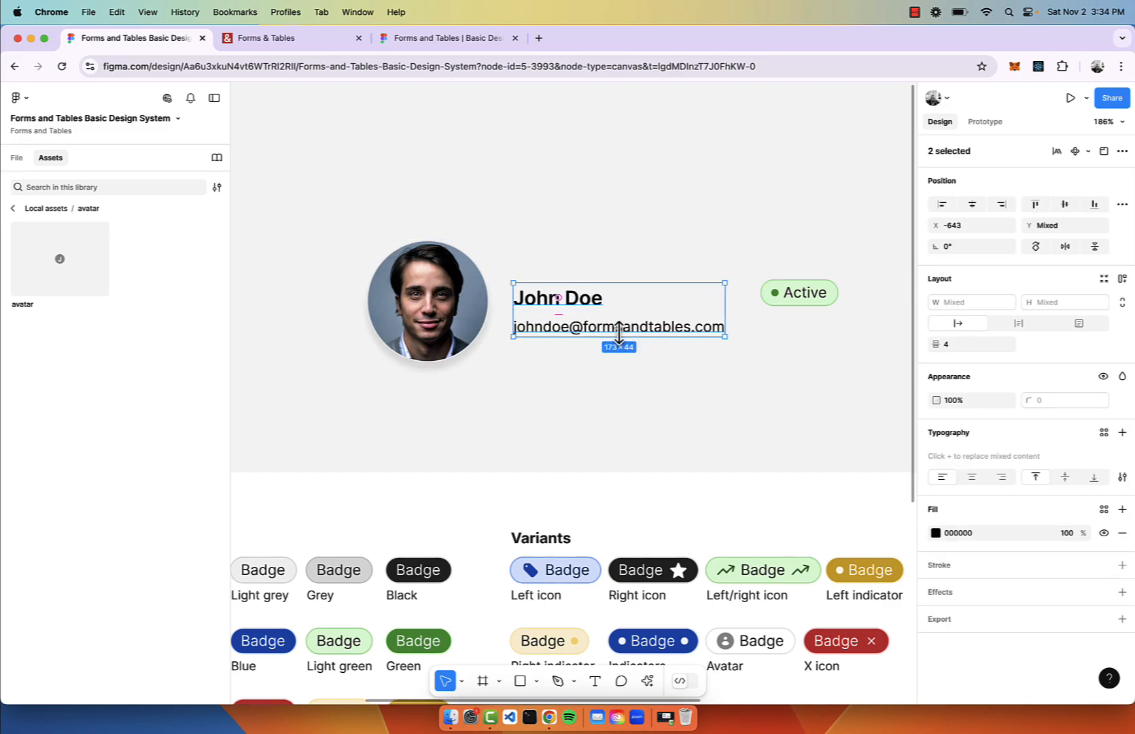
key(shift+a)
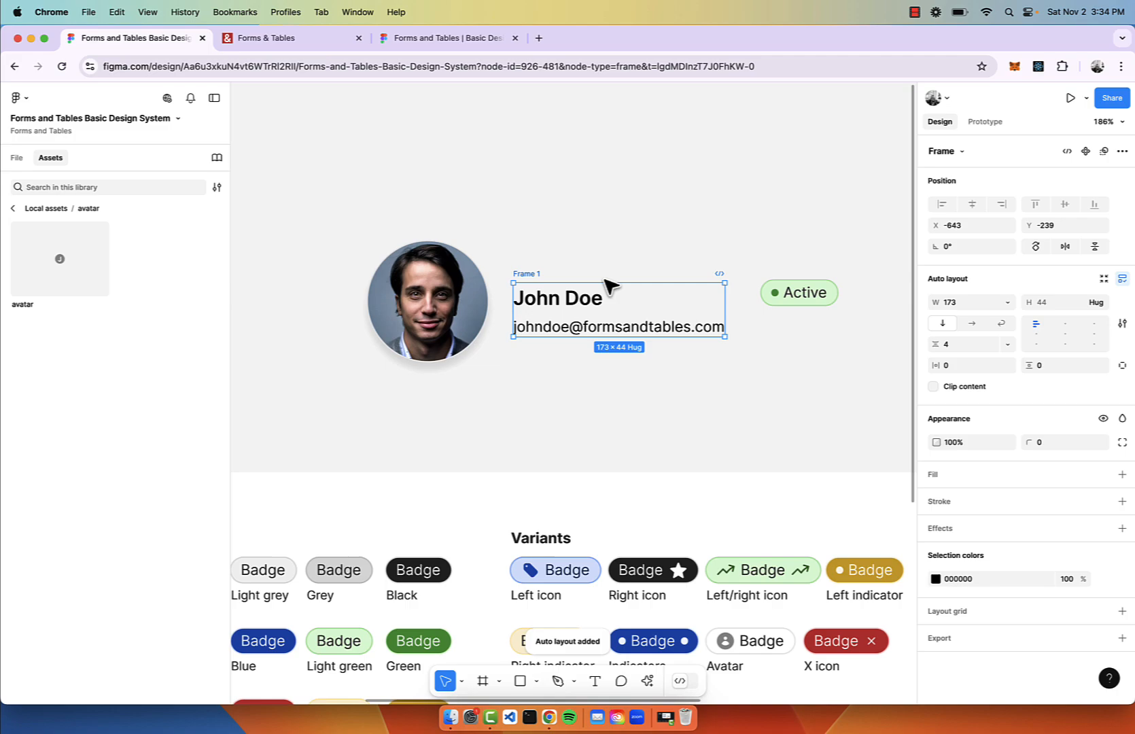
click(435, 274)
key(super+a)
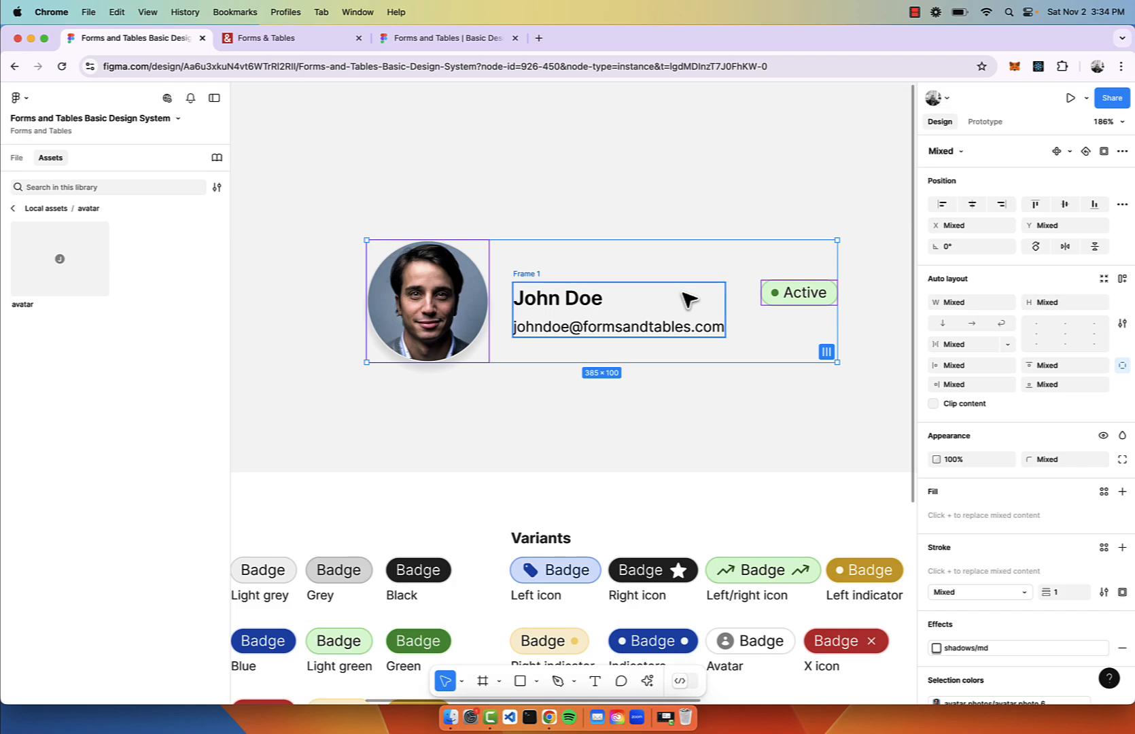
Wrap avatar, text block and badge in auto-layout Frame 2 with Auto spacing, widened.
key(shift+a)
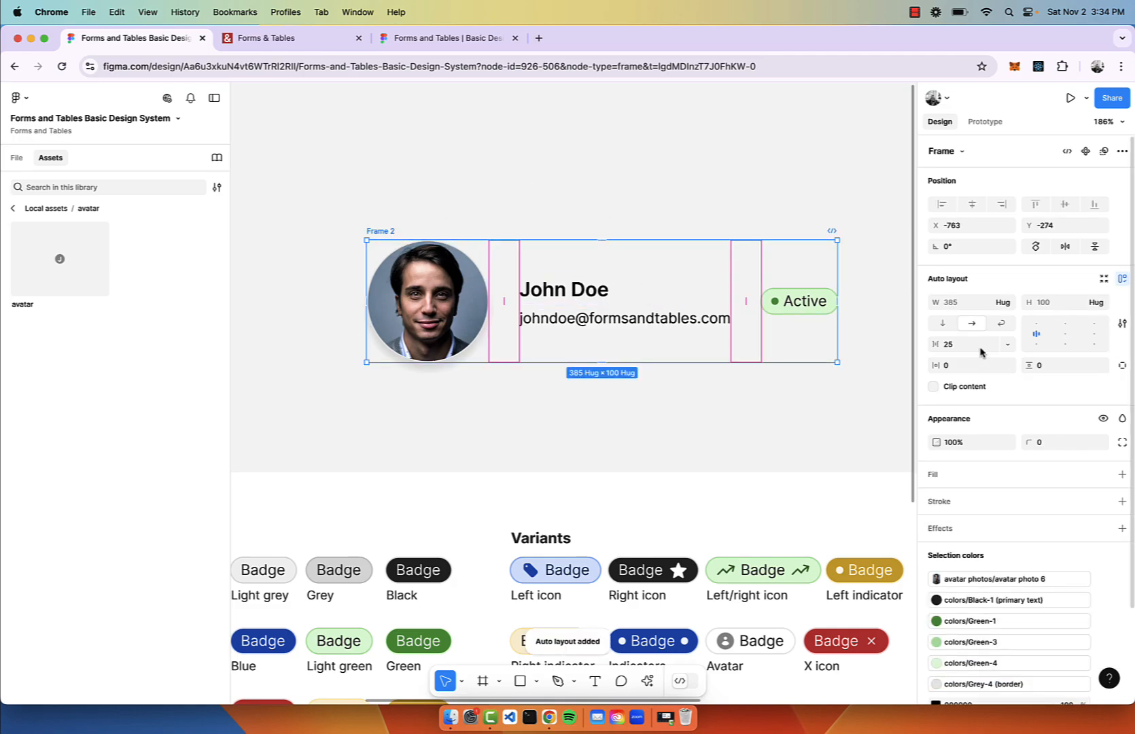
click(979, 346)
text(12)
key(Return)
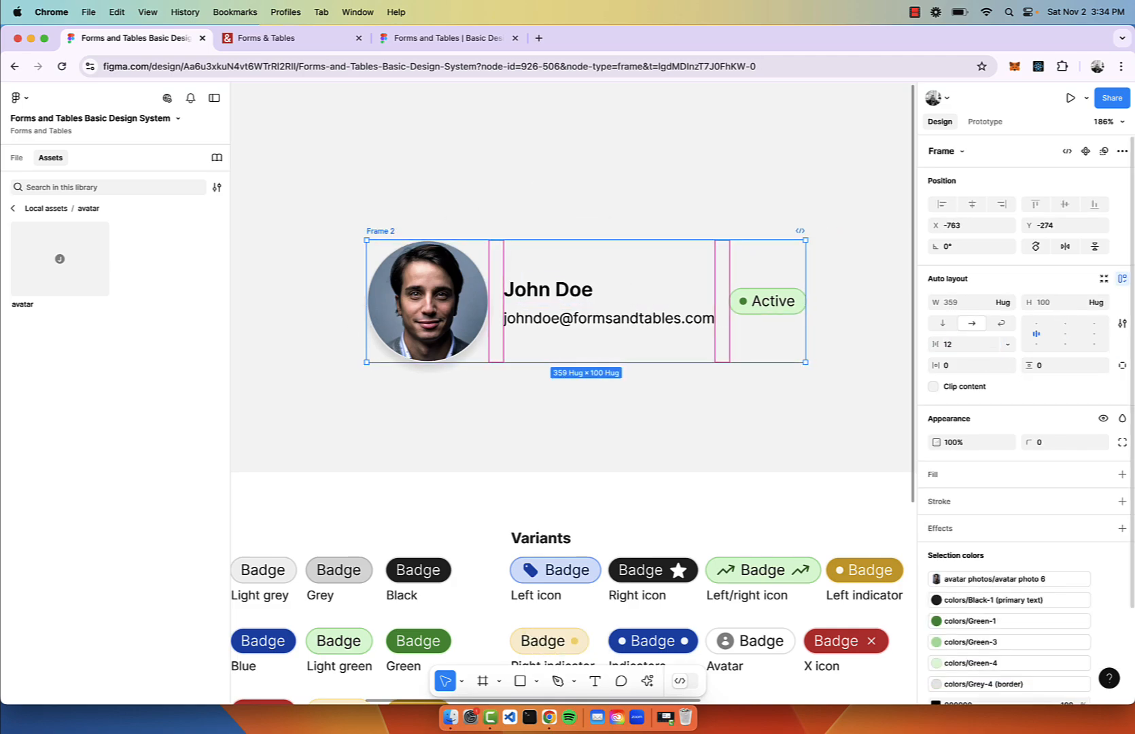
click(567, 108)
scroll(567, 107, down, 3)
click(450, 189)
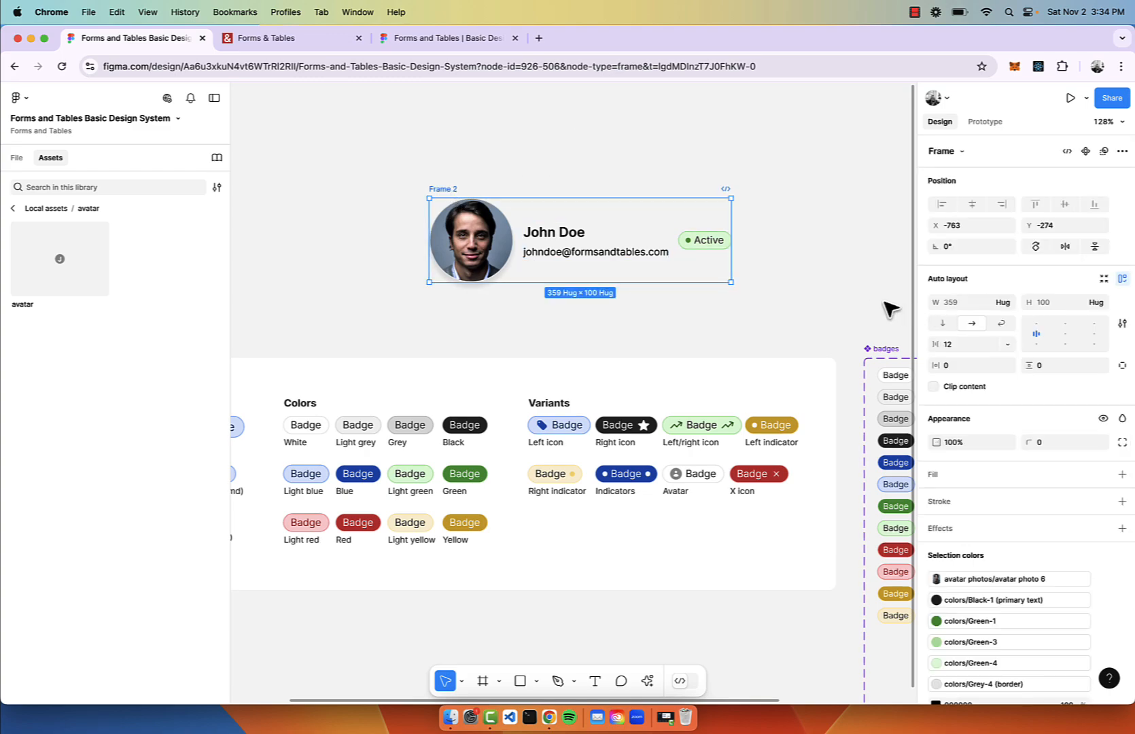
drag(736, 233, 788, 233)
key(super+z)
scroll(367, 235, up, 2)
scroll(503, 328, up, 2)
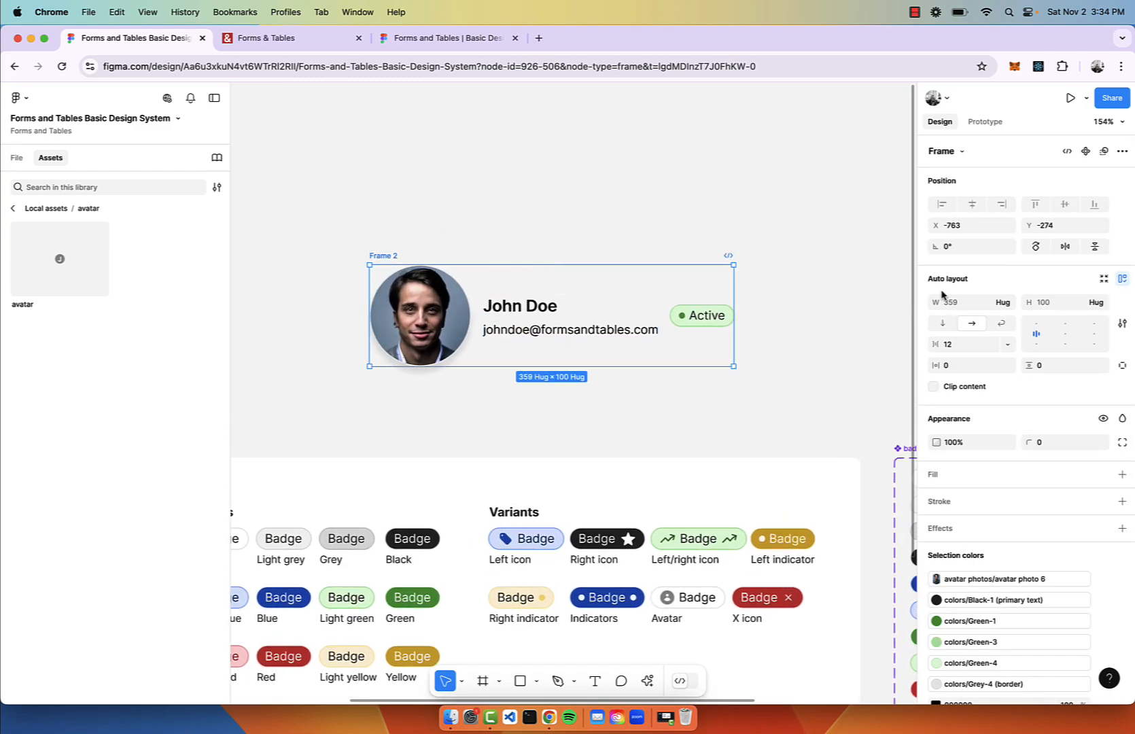
double_click(1068, 337)
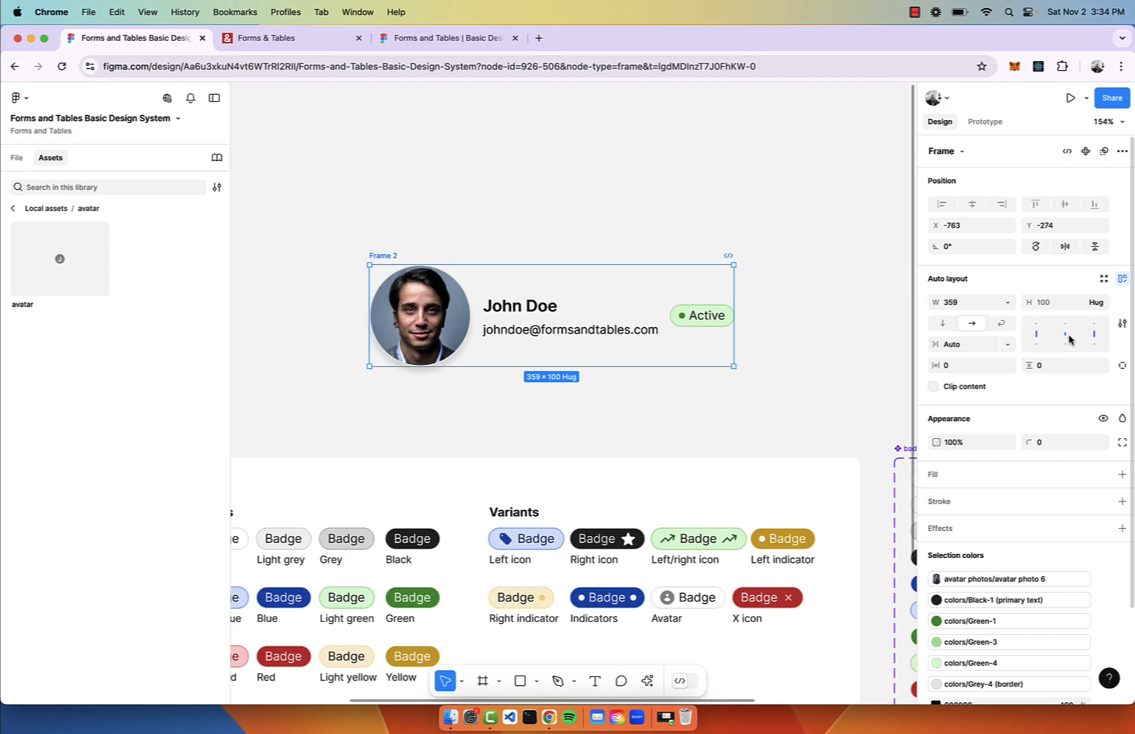
drag(734, 299, 779, 265)
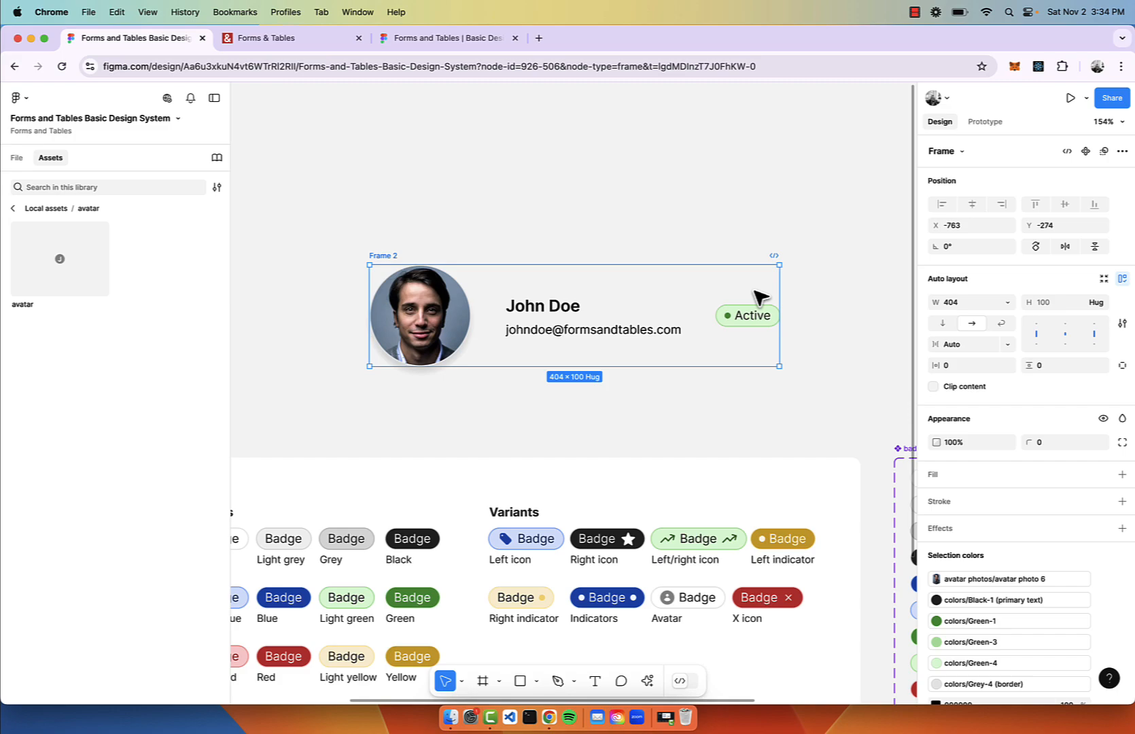
Group avatar and text block in an auto-layout frame with 8 spacing and adjust Frame 2's width.
click(571, 319)
shift+click(435, 320)
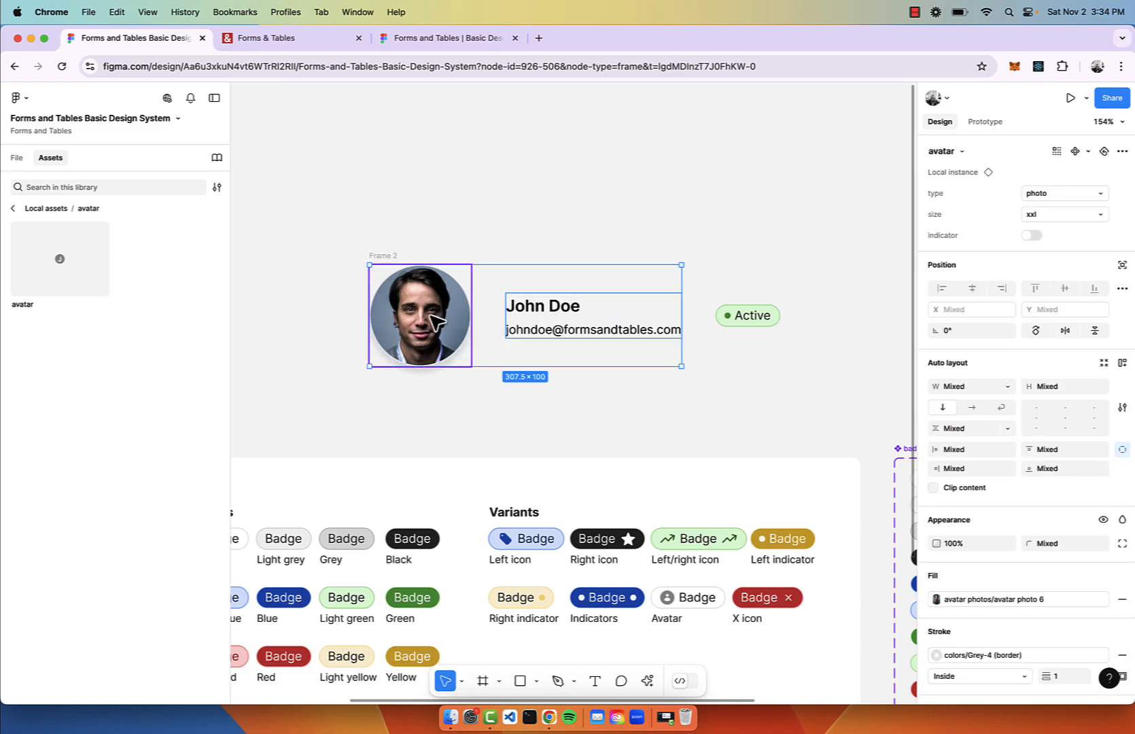
key(shift+a)
click(950, 345)
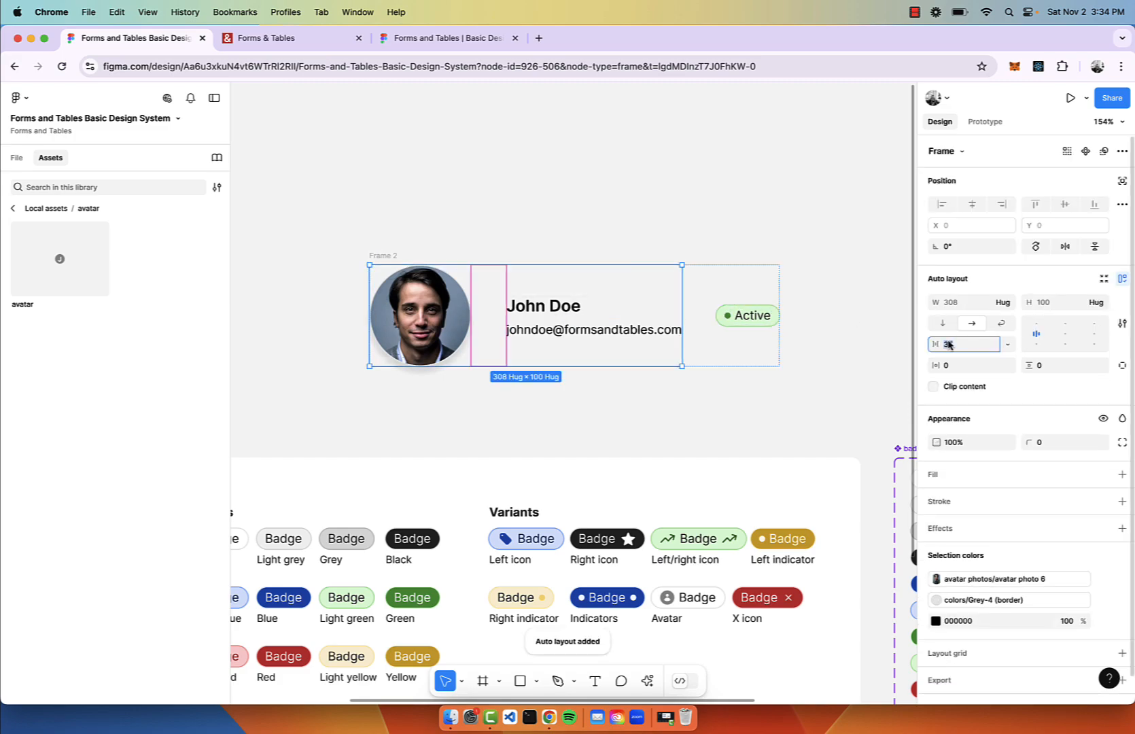
text(8)
key(Return)
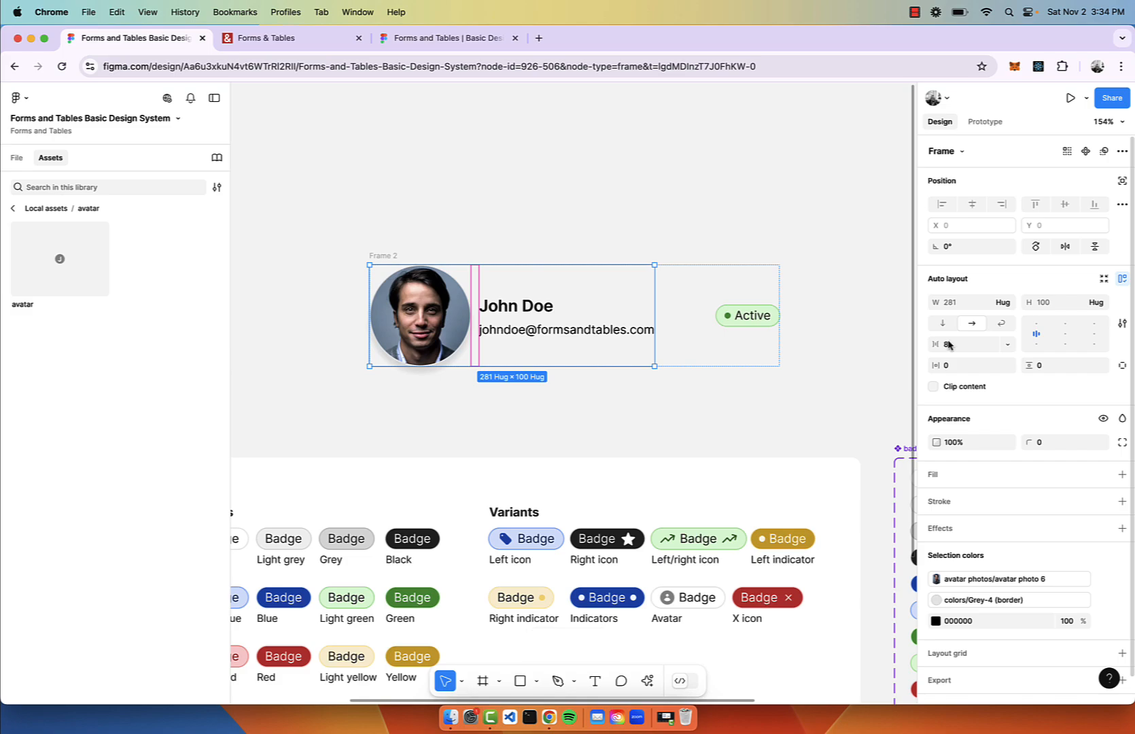
click(689, 258)
click(394, 265)
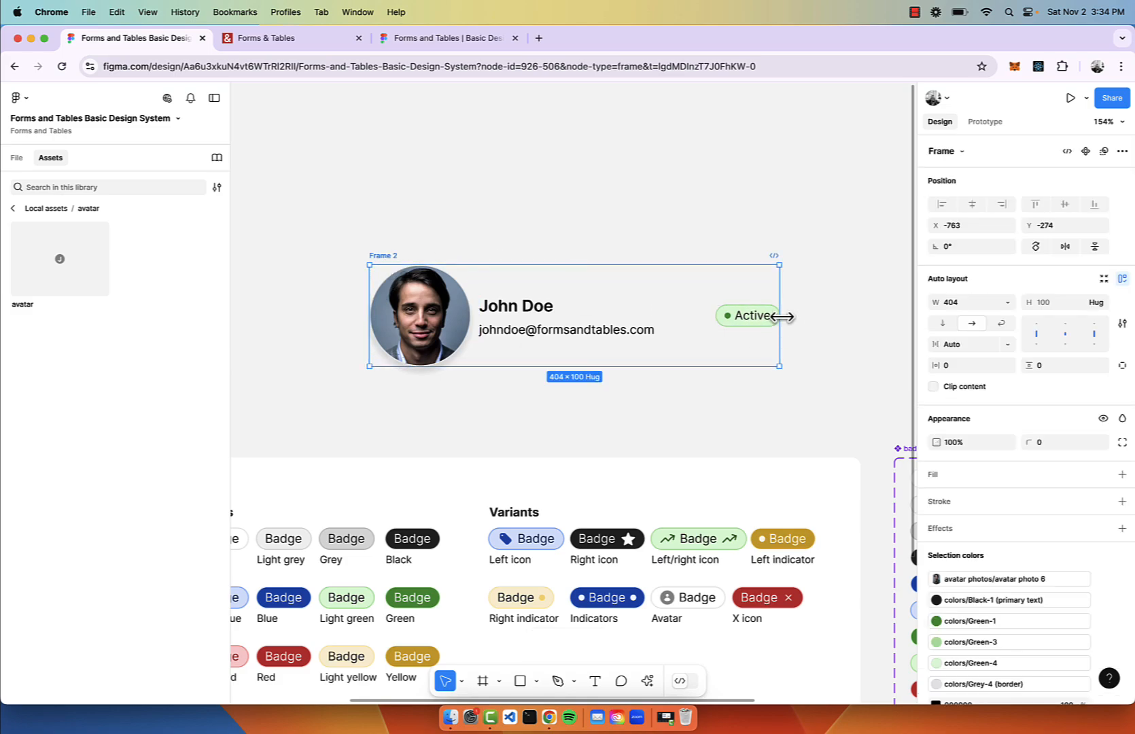
drag(780, 318, 752, 333)
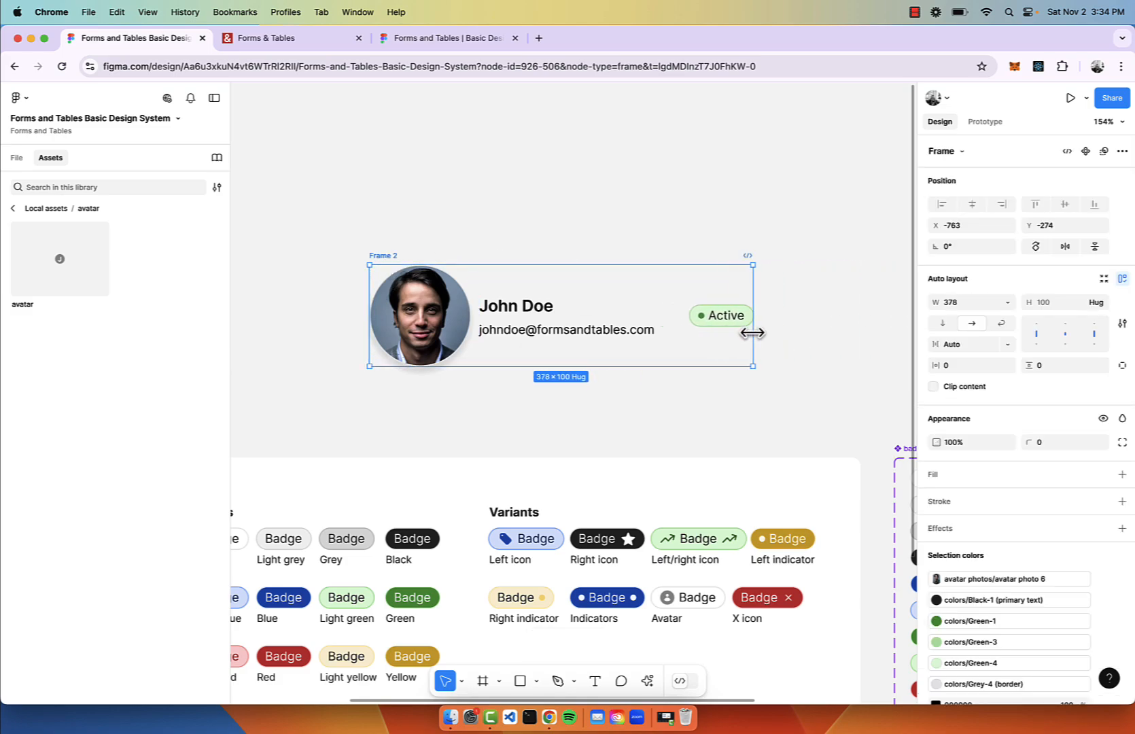
click(12, 208)
Place a card component from the cards asset folder onto the canvas.
scroll(70, 432, down, 1)
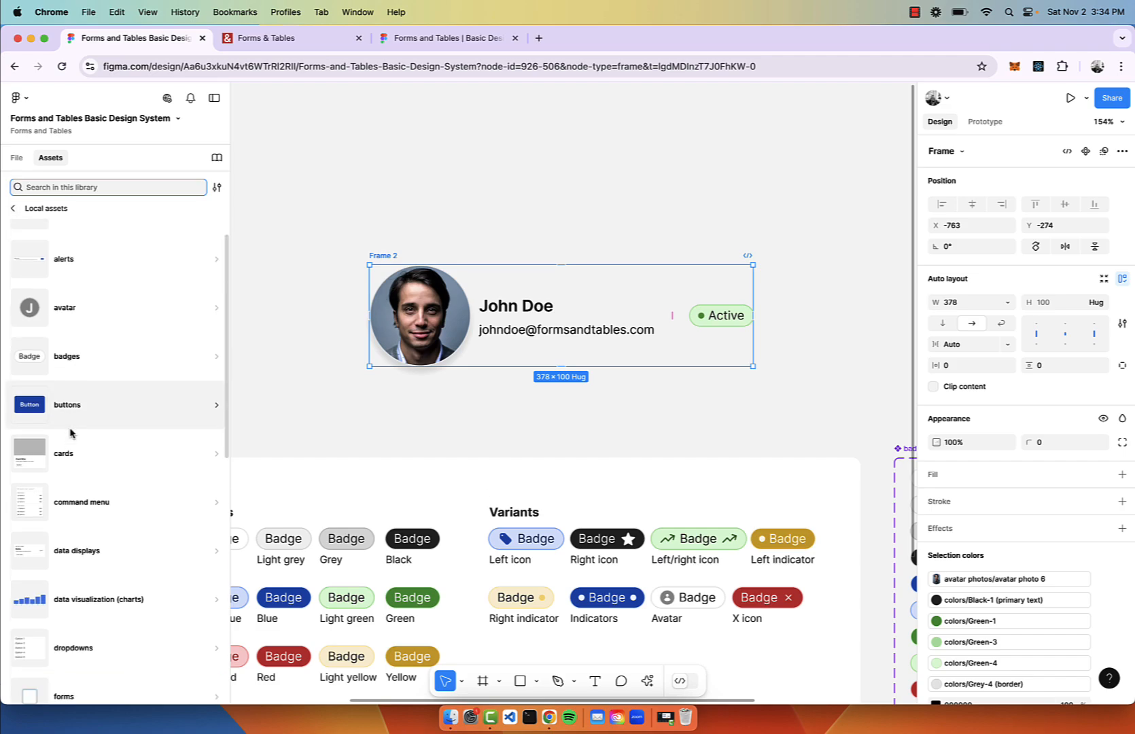
click(68, 452)
drag(36, 283, 465, 149)
scroll(463, 146, up, 3)
scroll(463, 146, left, 2)
drag(581, 275, 306, 213)
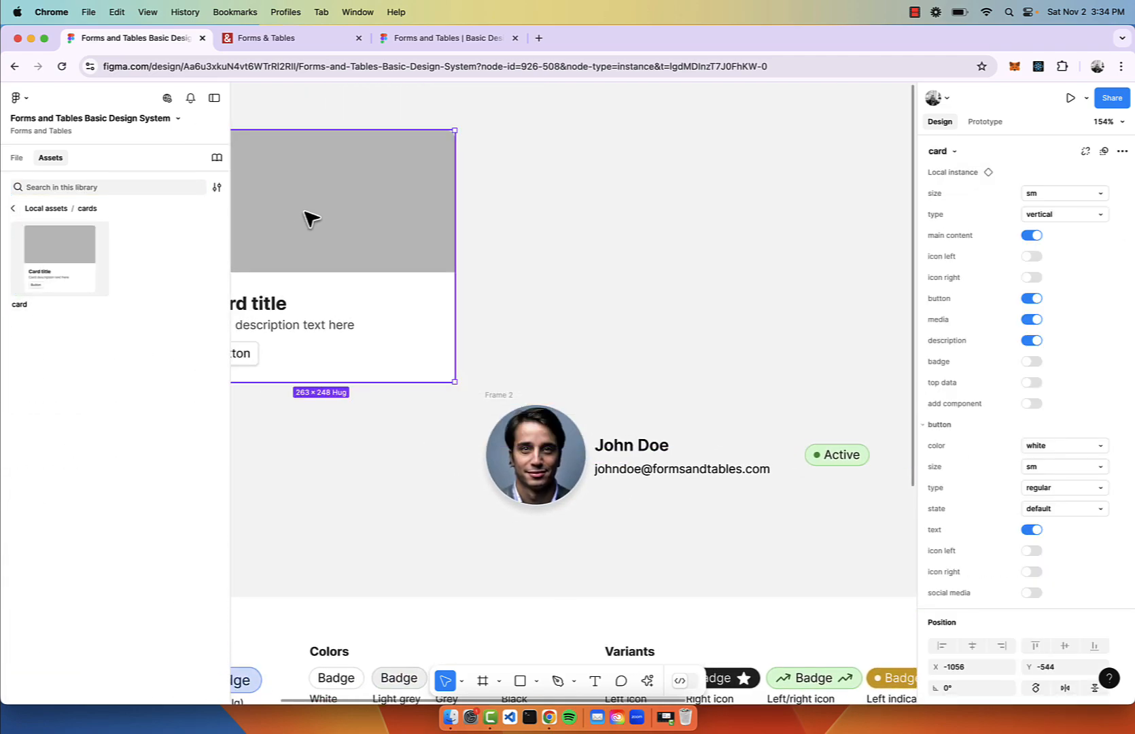
scroll(305, 213, down, 4)
scroll(305, 214, left, 2)
scroll(306, 213, up, 4)
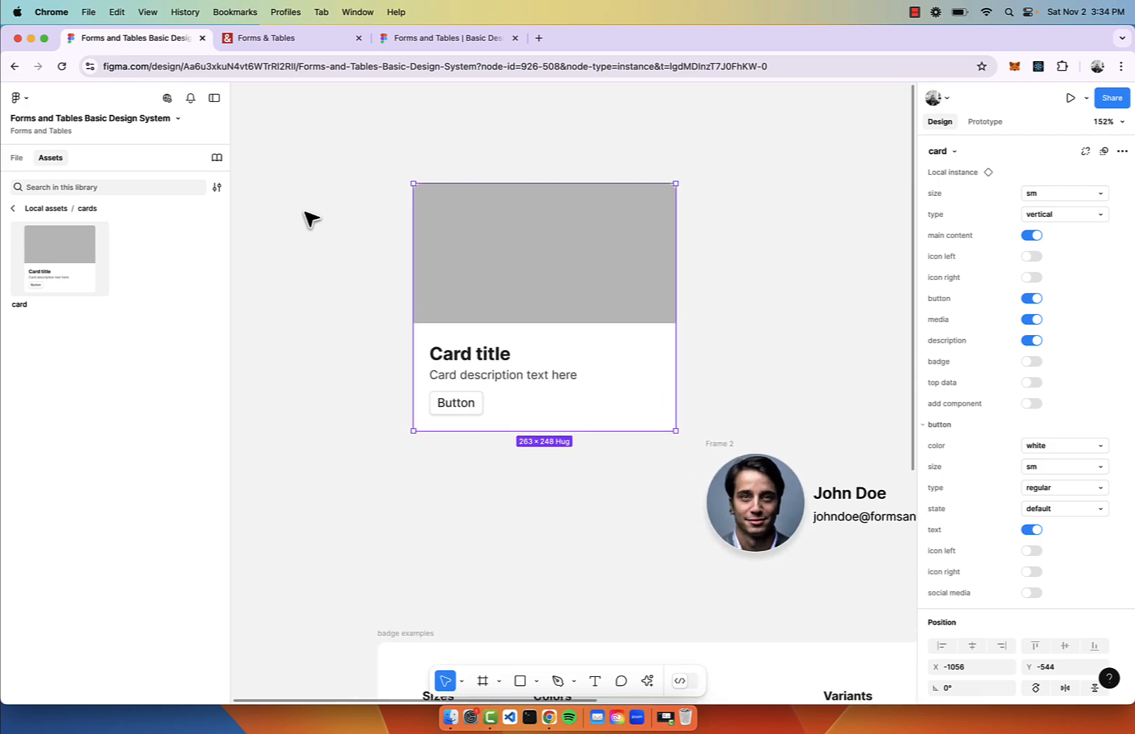
Hide the card's description, media, button and title, and enable its component slot.
click(1032, 341)
click(1031, 320)
click(1030, 300)
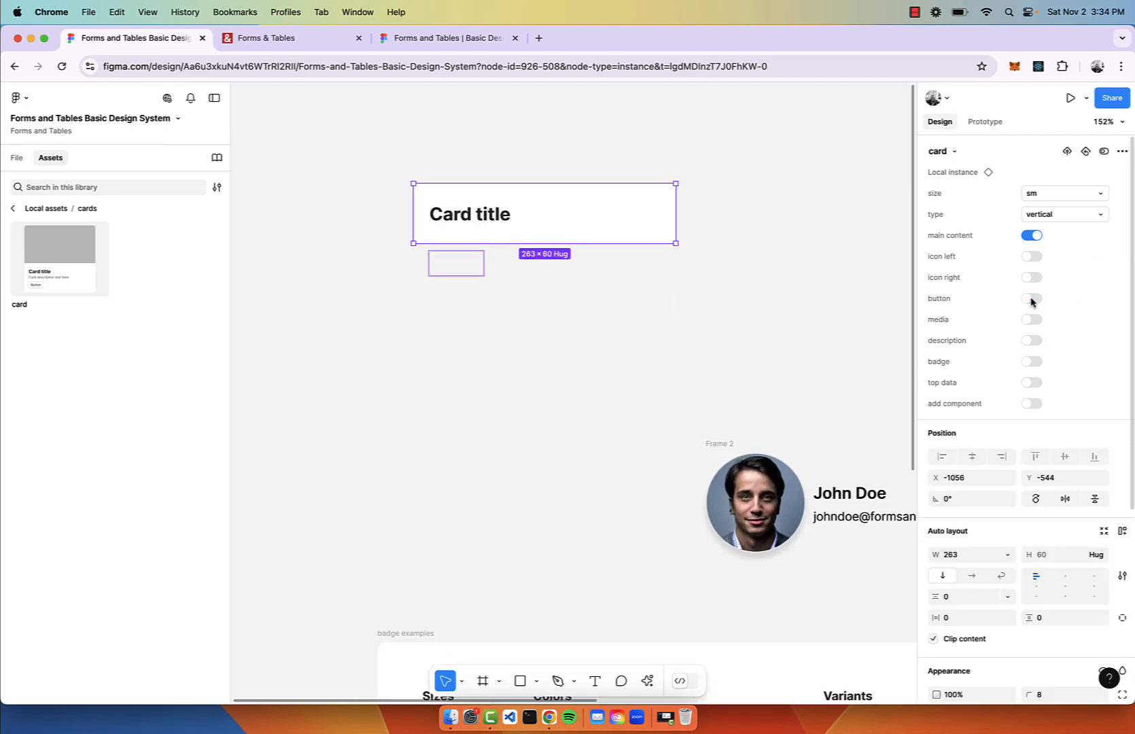
click(1032, 403)
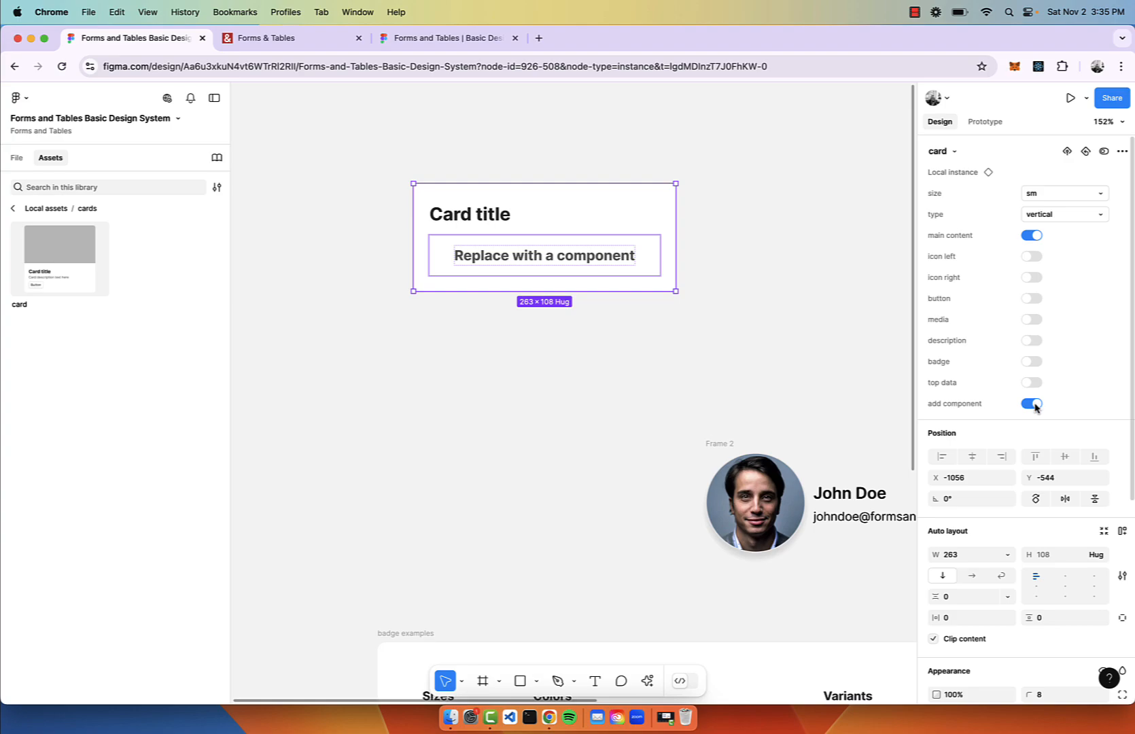
click(1030, 235)
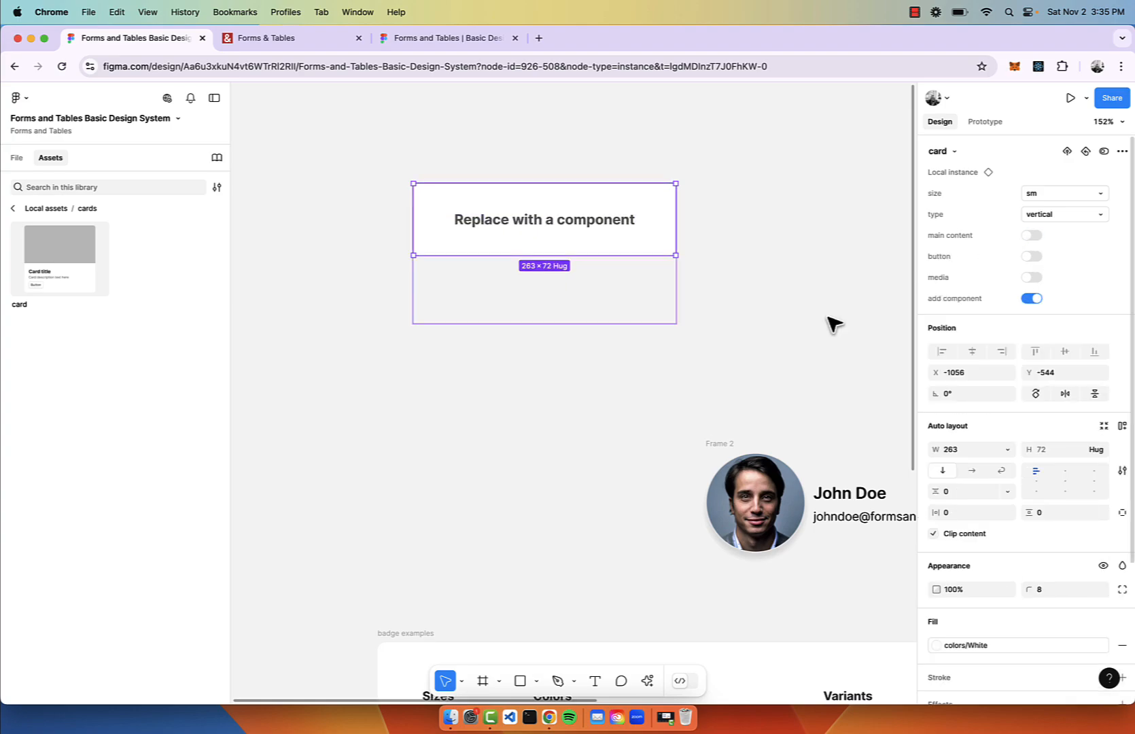
Move the profile row Frame 2 up beside the card.
click(760, 324)
scroll(754, 324, right, 5)
drag(555, 434, 565, 202)
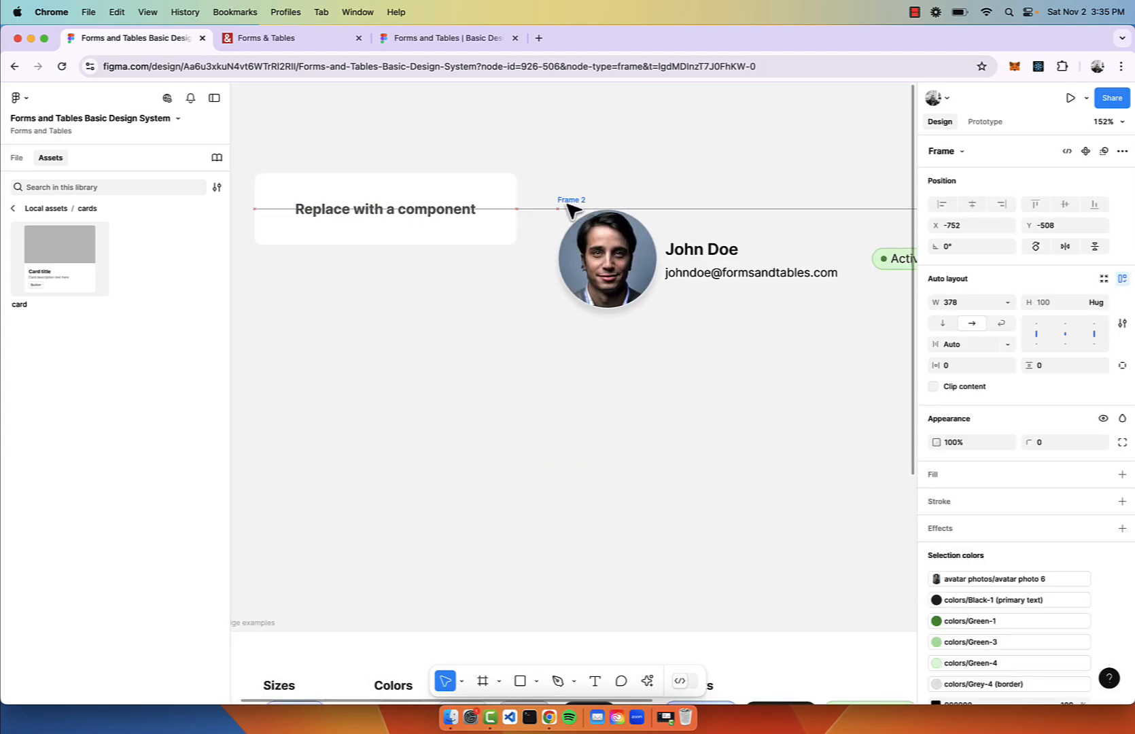
scroll(565, 202, down, 3)
Turn the profile row into a component named johndoe.
scroll(566, 210, right, 2)
scroll(567, 225, up, 3)
click(1086, 150)
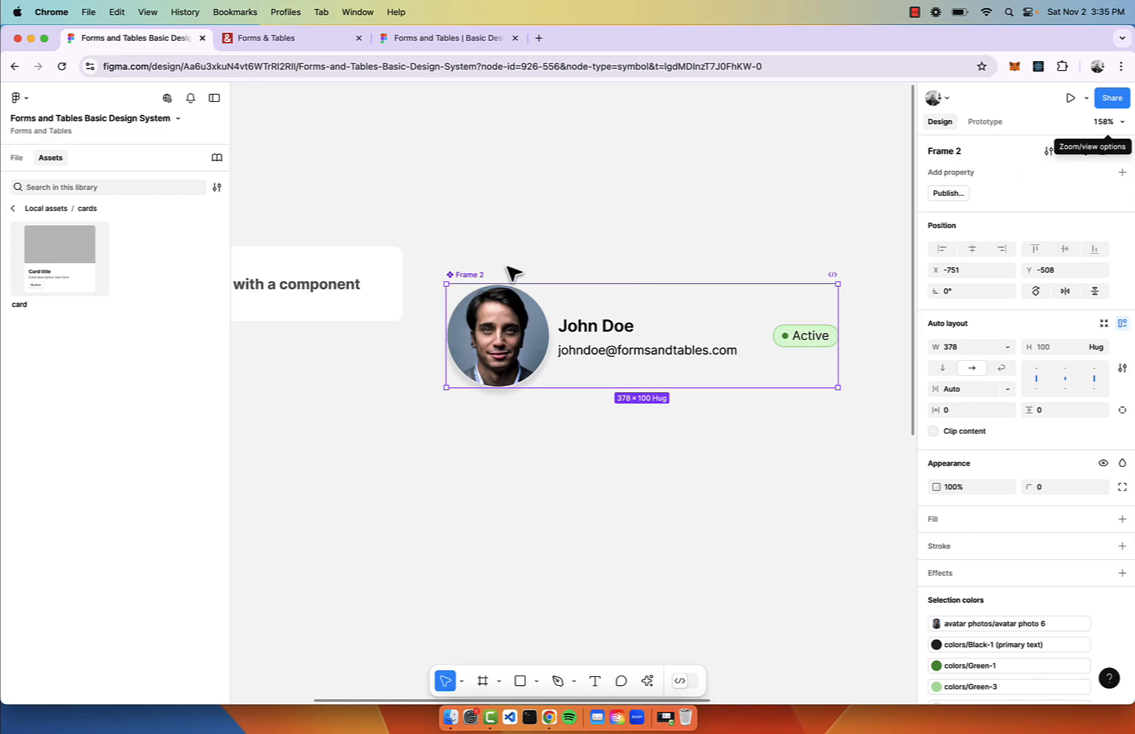
double_click(470, 275)
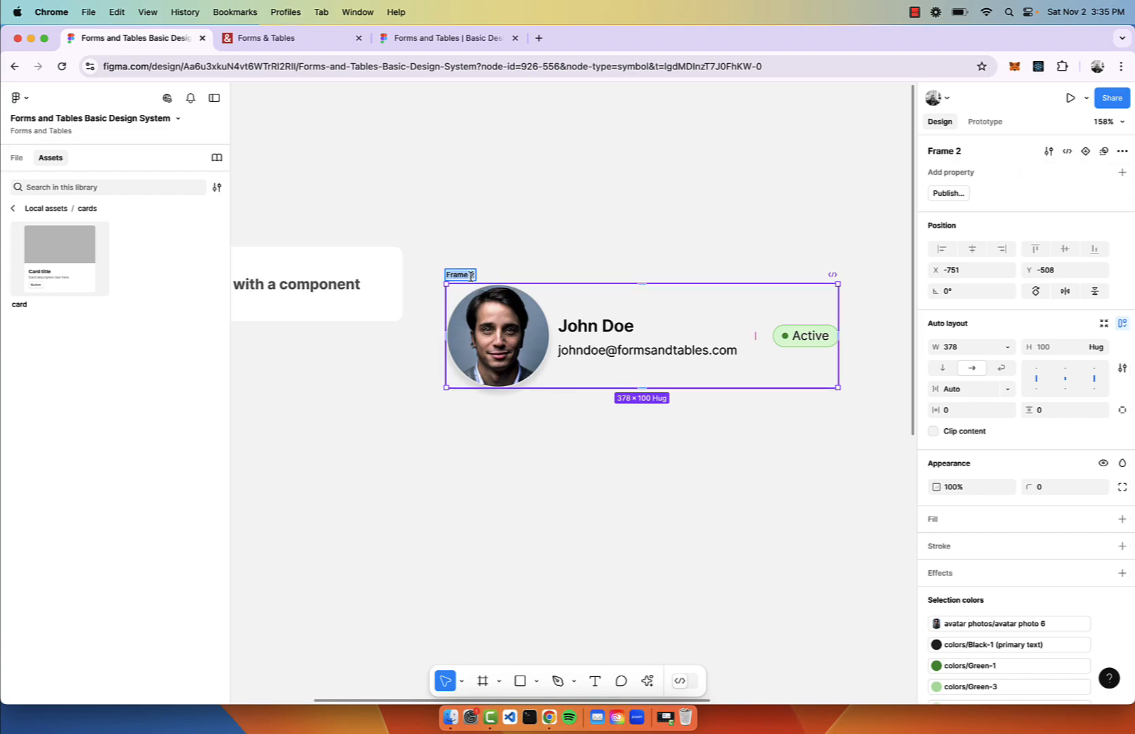
text(johndoe)
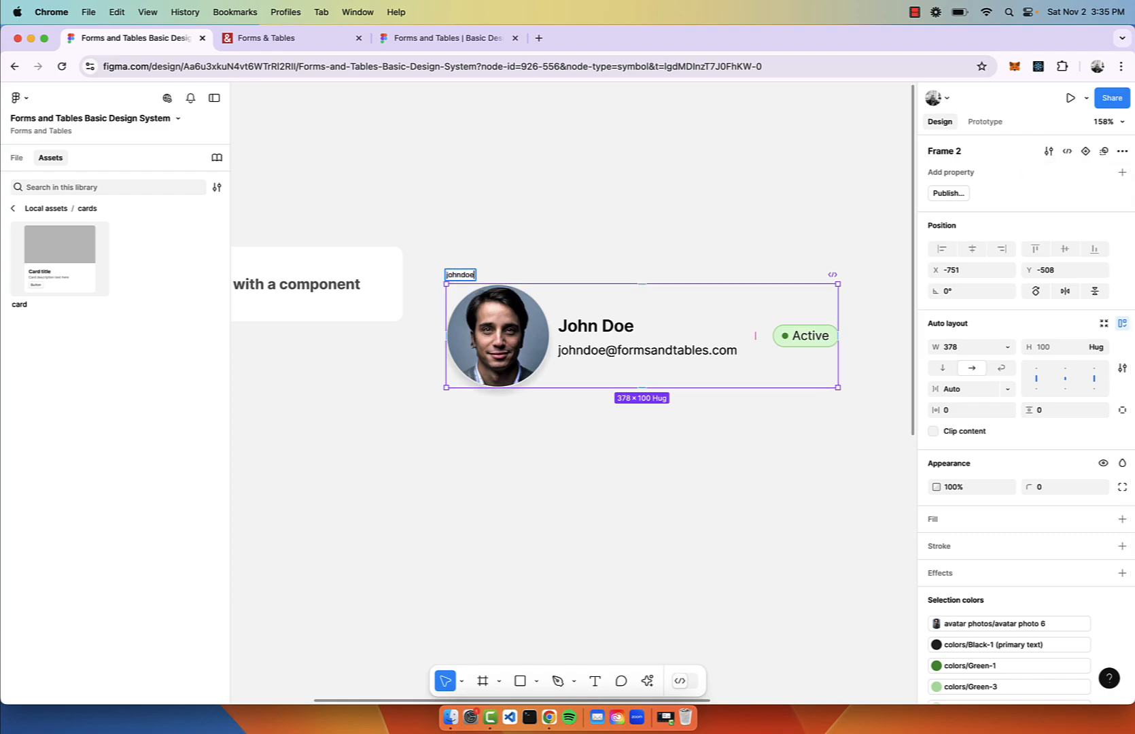
click(581, 202)
scroll(581, 202, left, 3)
Swap the card's placeholder instance for the johndoe component.
click(431, 283)
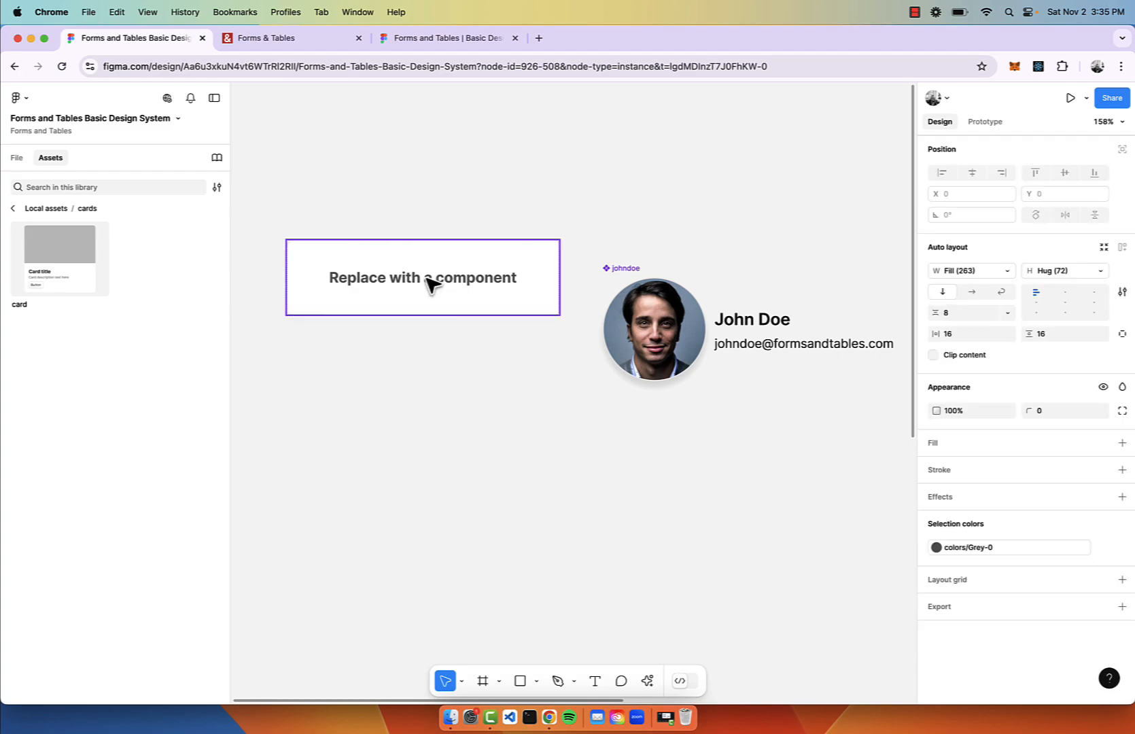
click(431, 284)
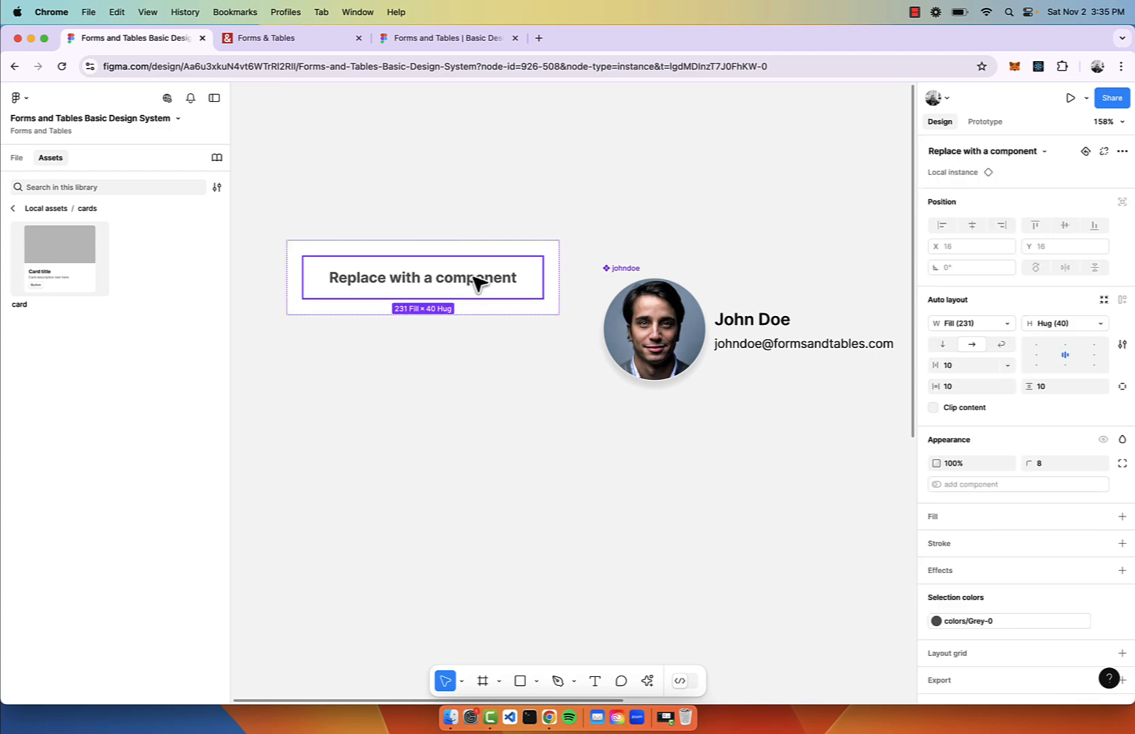
click(1023, 151)
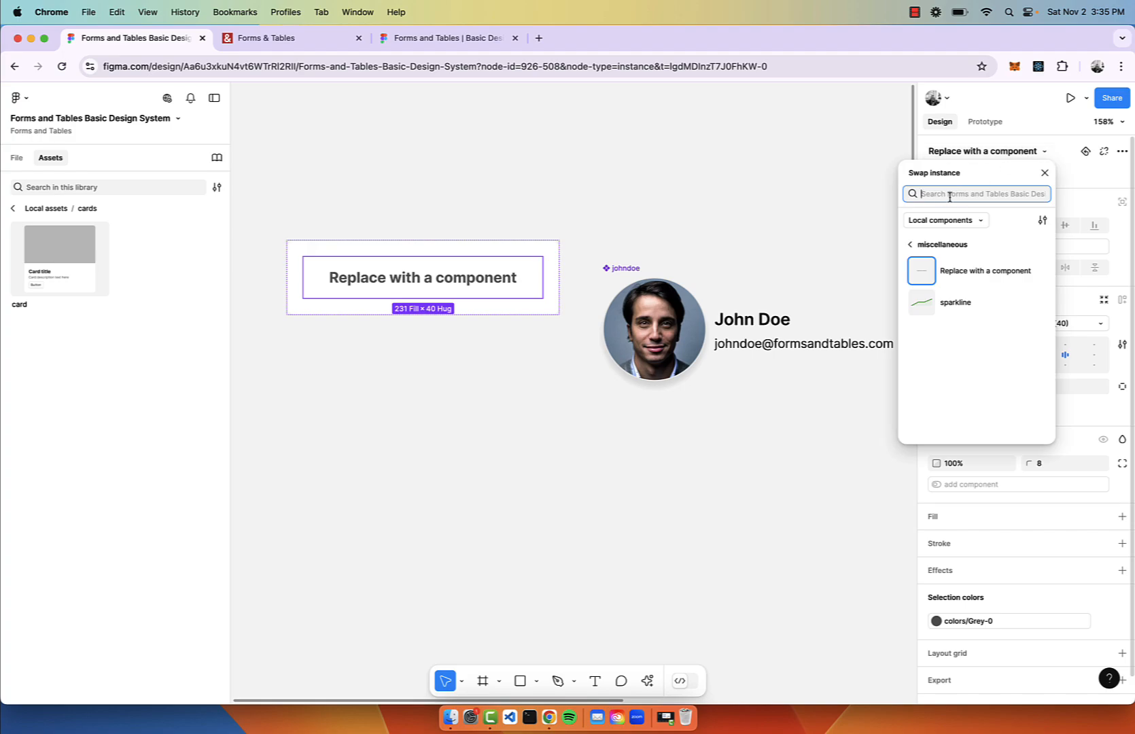
text(john)
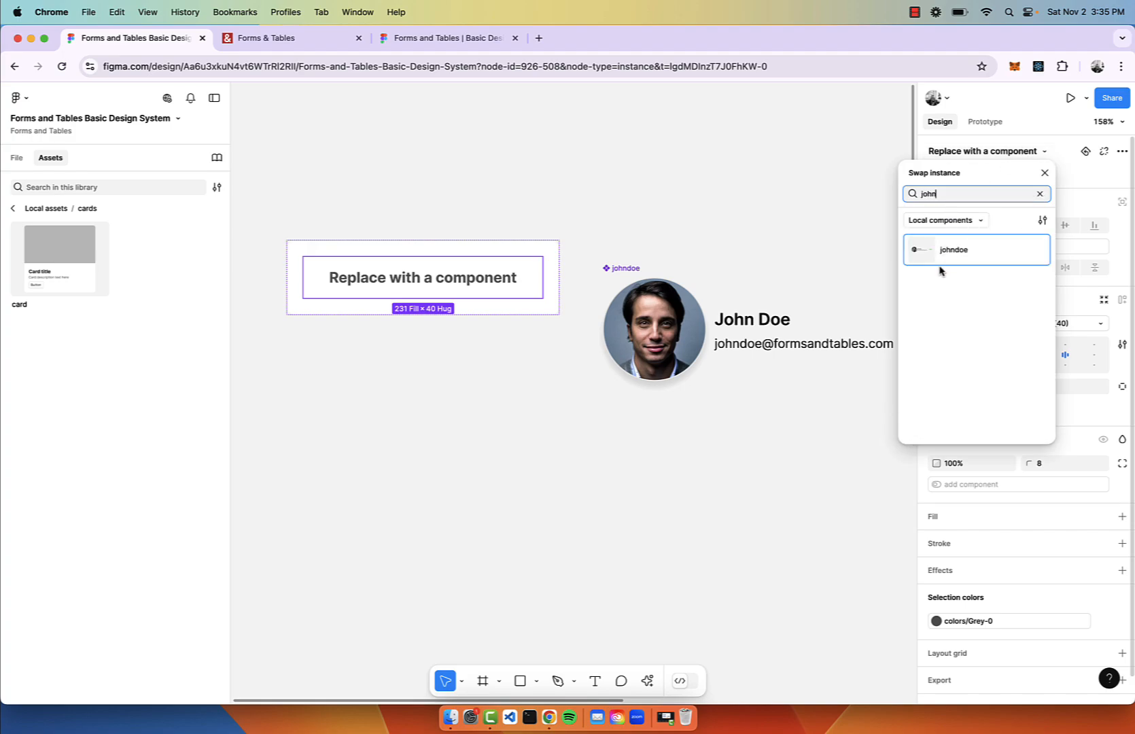
click(928, 256)
click(475, 180)
scroll(475, 180, down, 3)
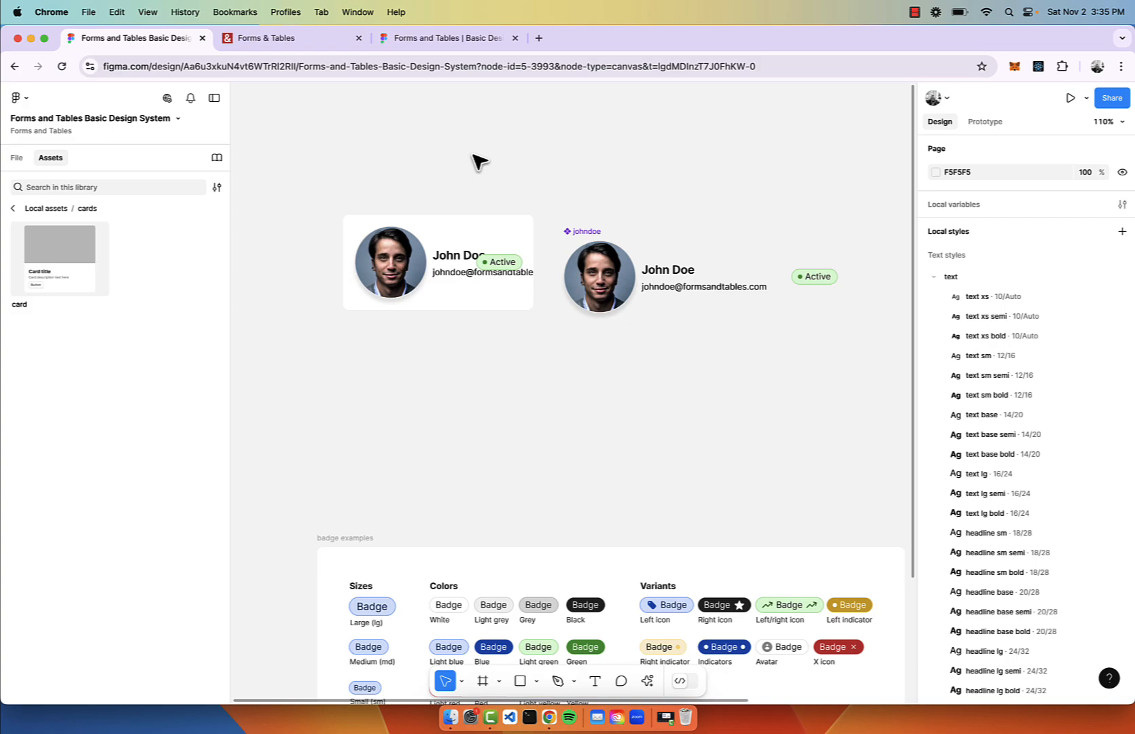
click(449, 262)
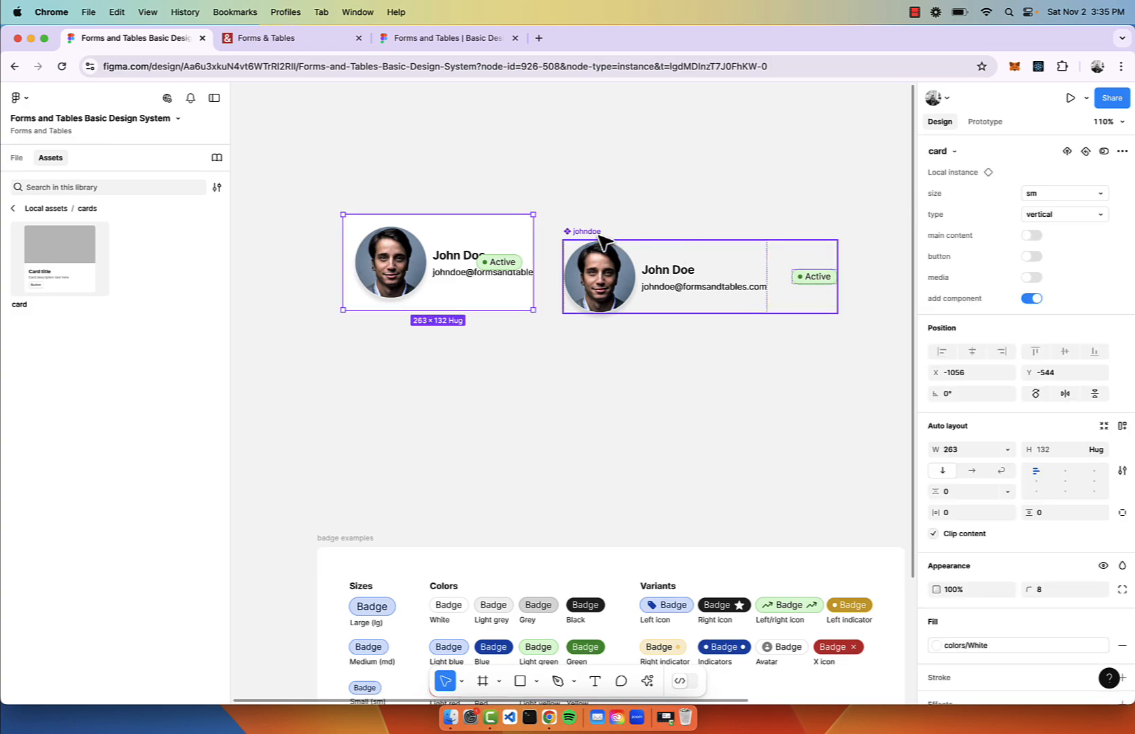
Shift the johndoe main component right and widen the card to 410 so the profile row fits.
drag(603, 245, 687, 243)
scroll(384, 256, up, 3)
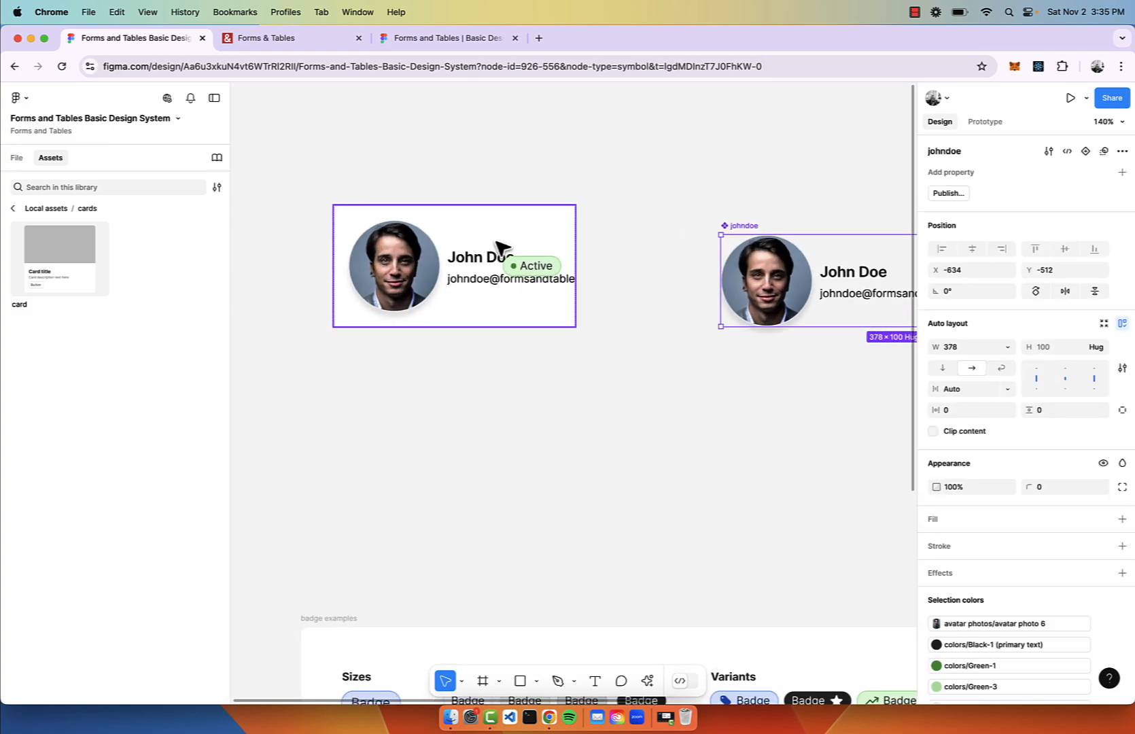
click(514, 238)
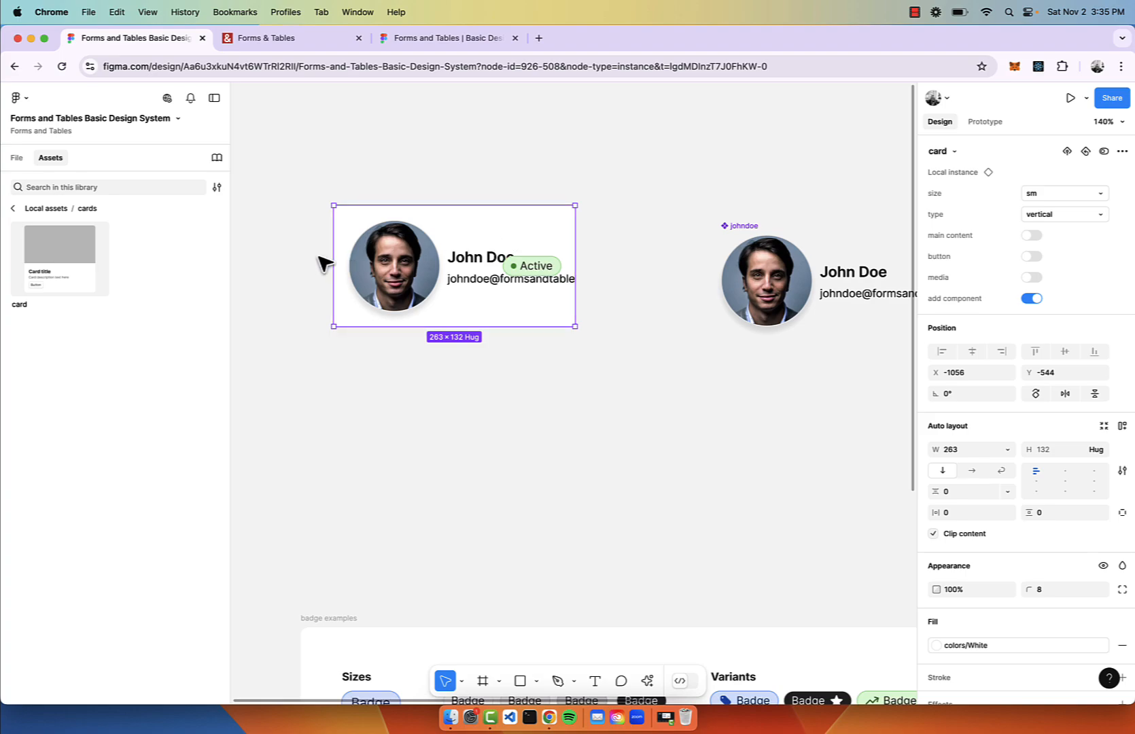
drag(330, 258, 259, 258)
drag(215, 256, 381, 261)
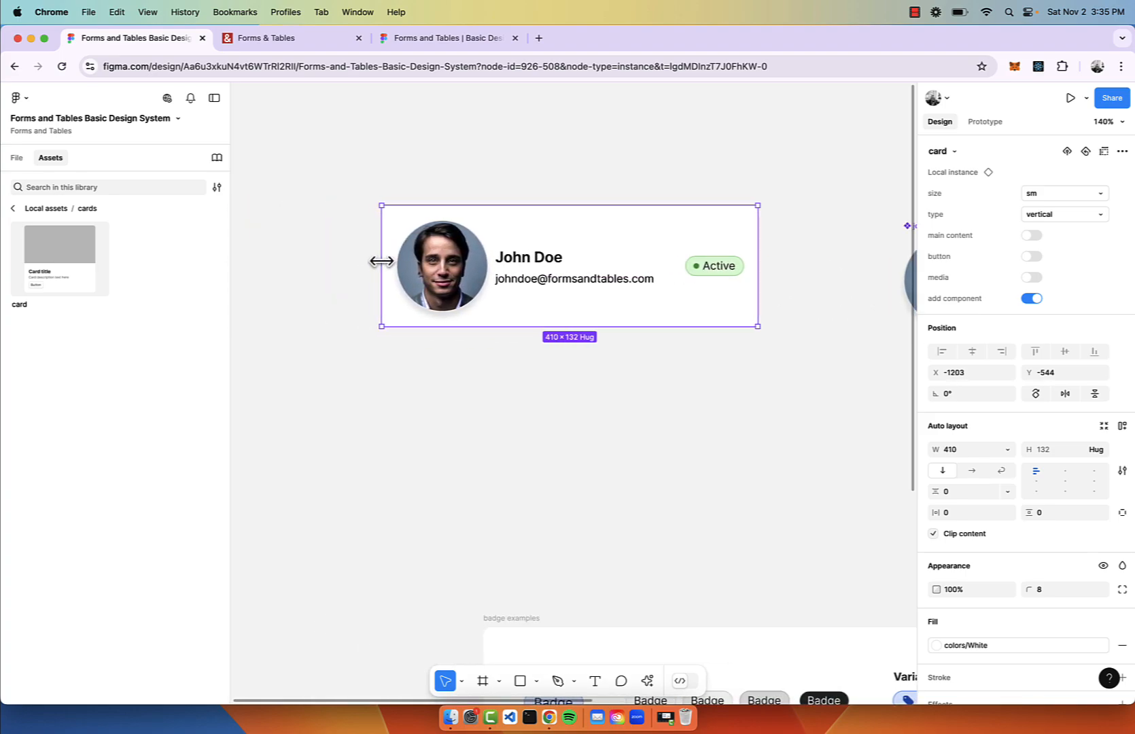
scroll(381, 261, down, 5)
click(525, 389)
drag(507, 281, 532, 322)
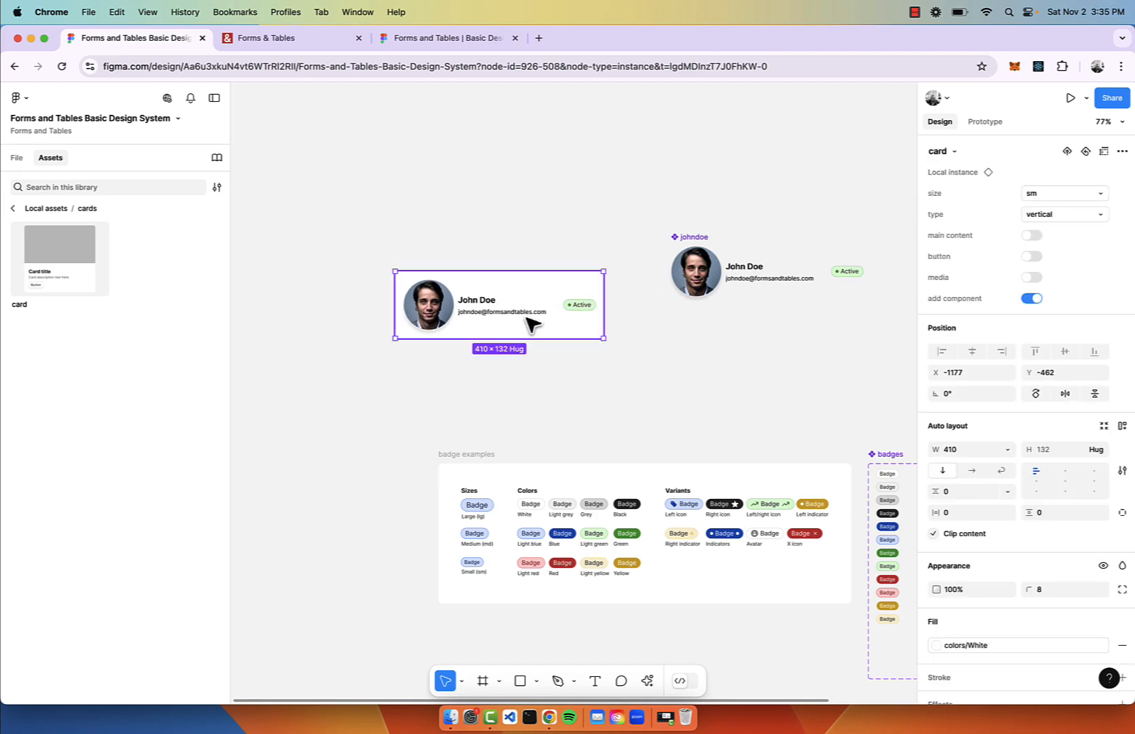
scroll(533, 322, up, 5)
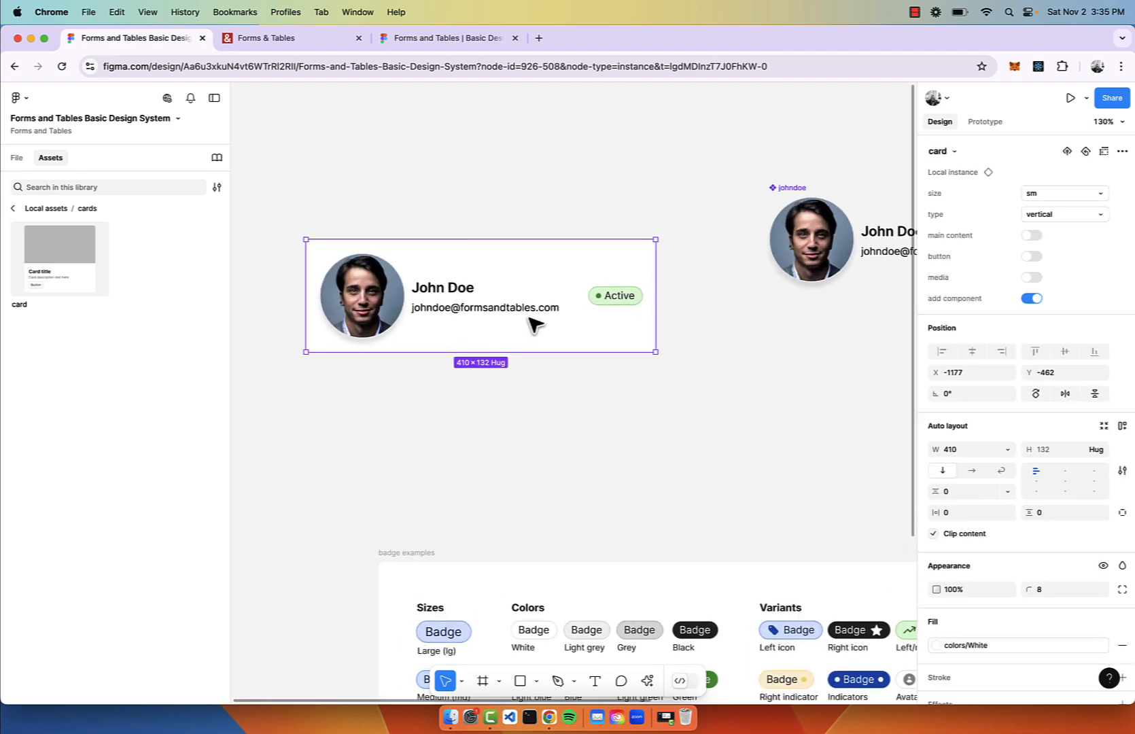
Try the card's button and media toggles, leaving both switched off.
click(1029, 257)
click(1031, 257)
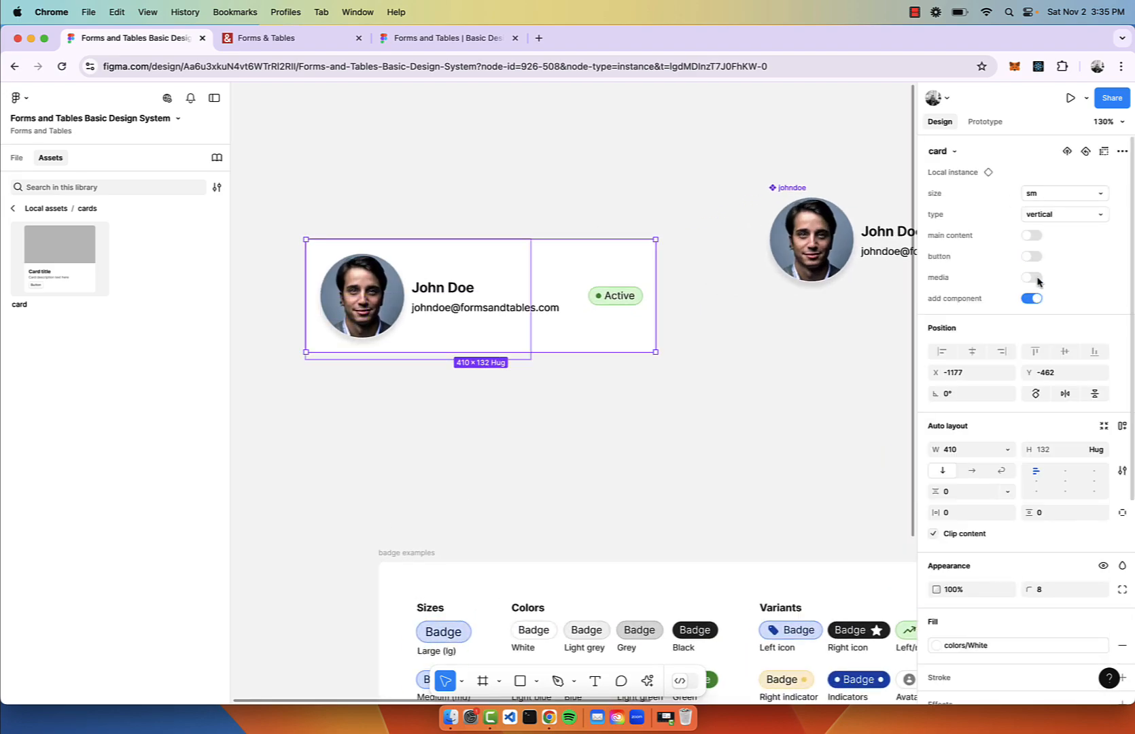
click(1032, 277)
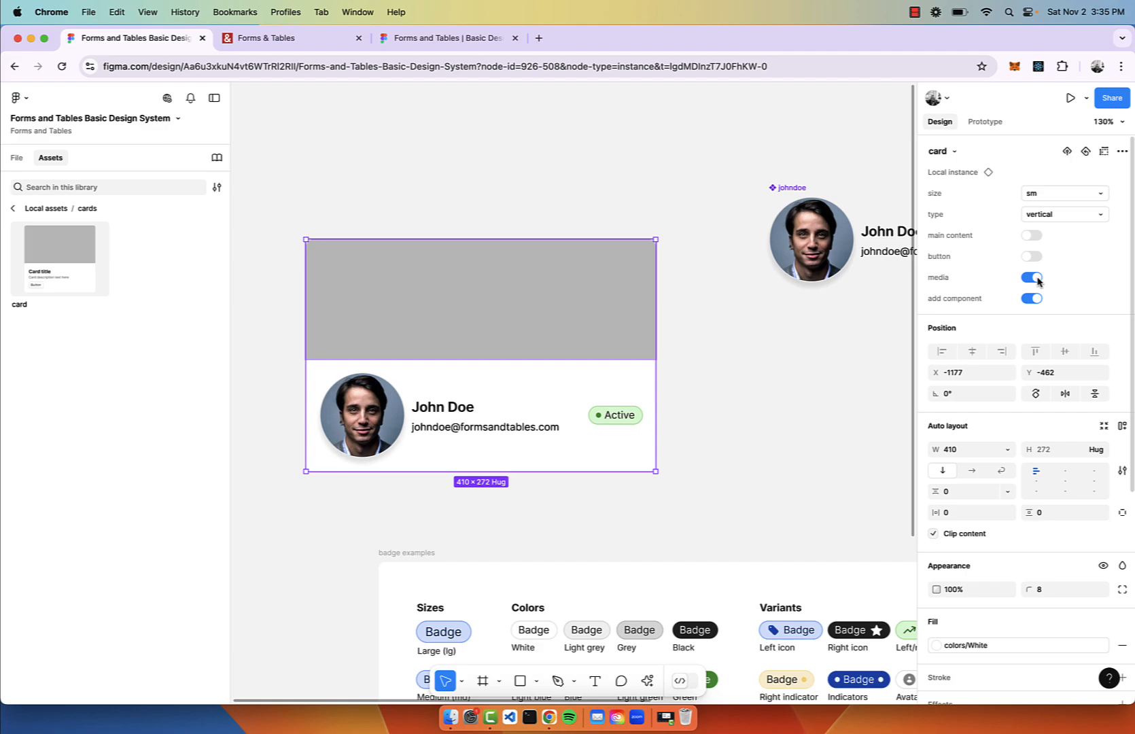
click(1031, 278)
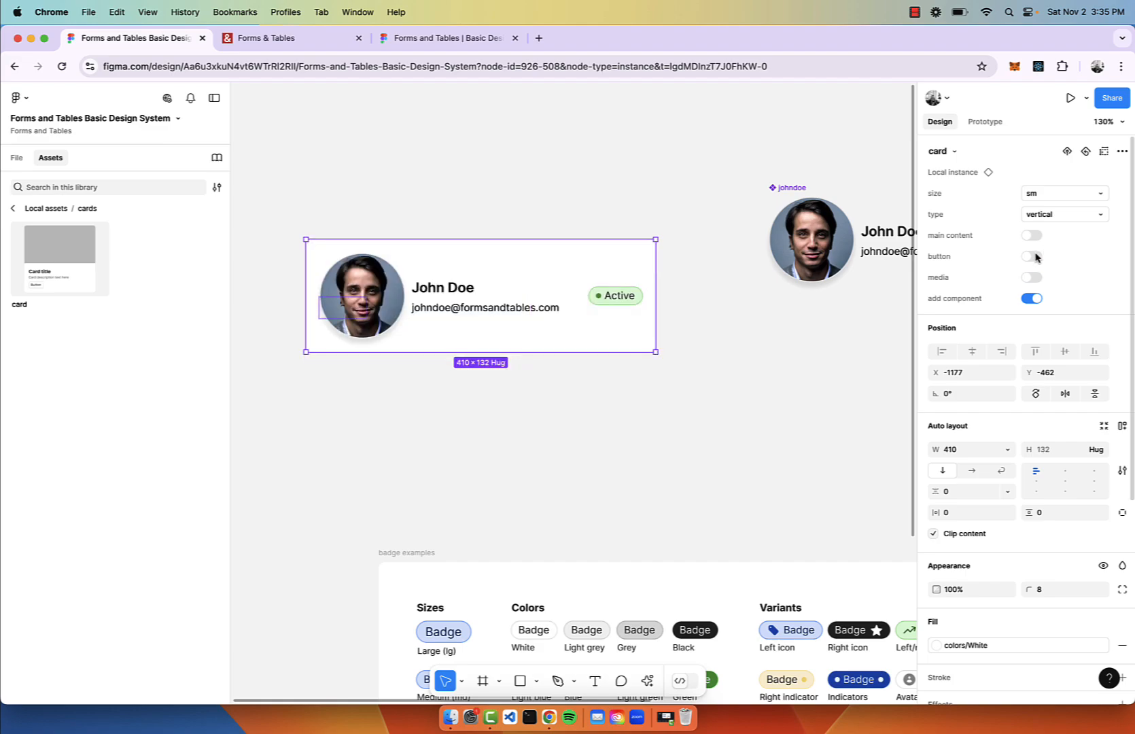
scroll(683, 317, down, 5)
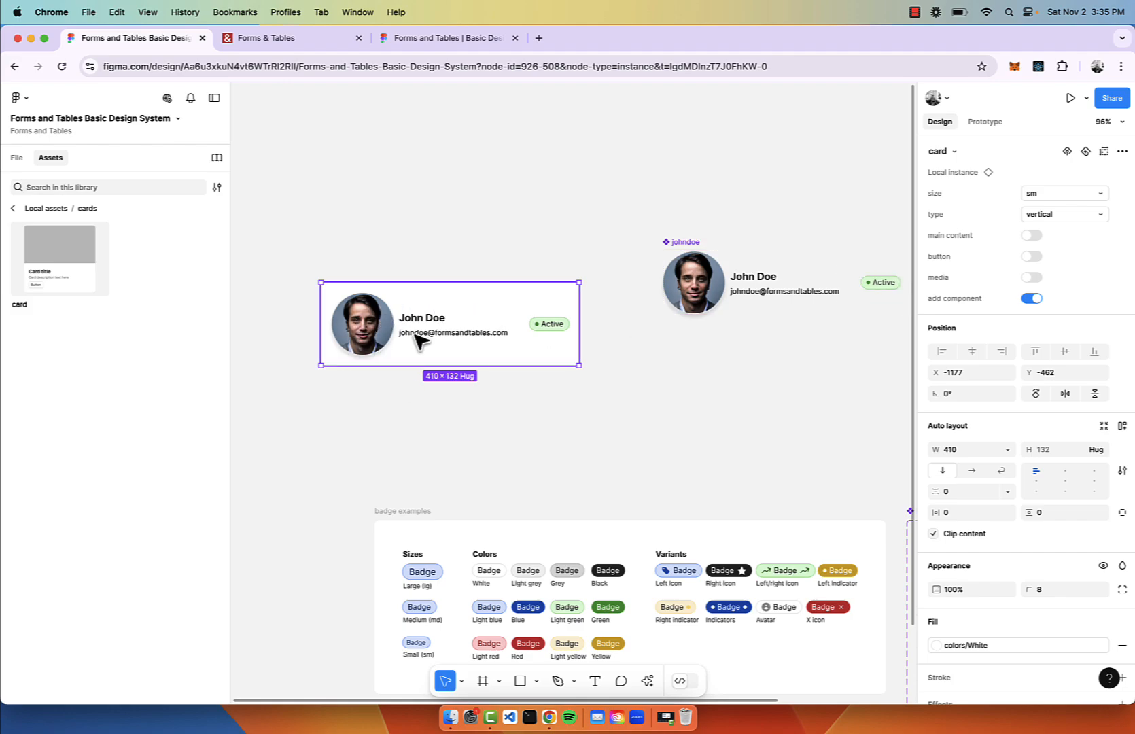
Move the card up level with the johndoe component.
drag(415, 338, 436, 286)
key(Escape)
click(513, 263)
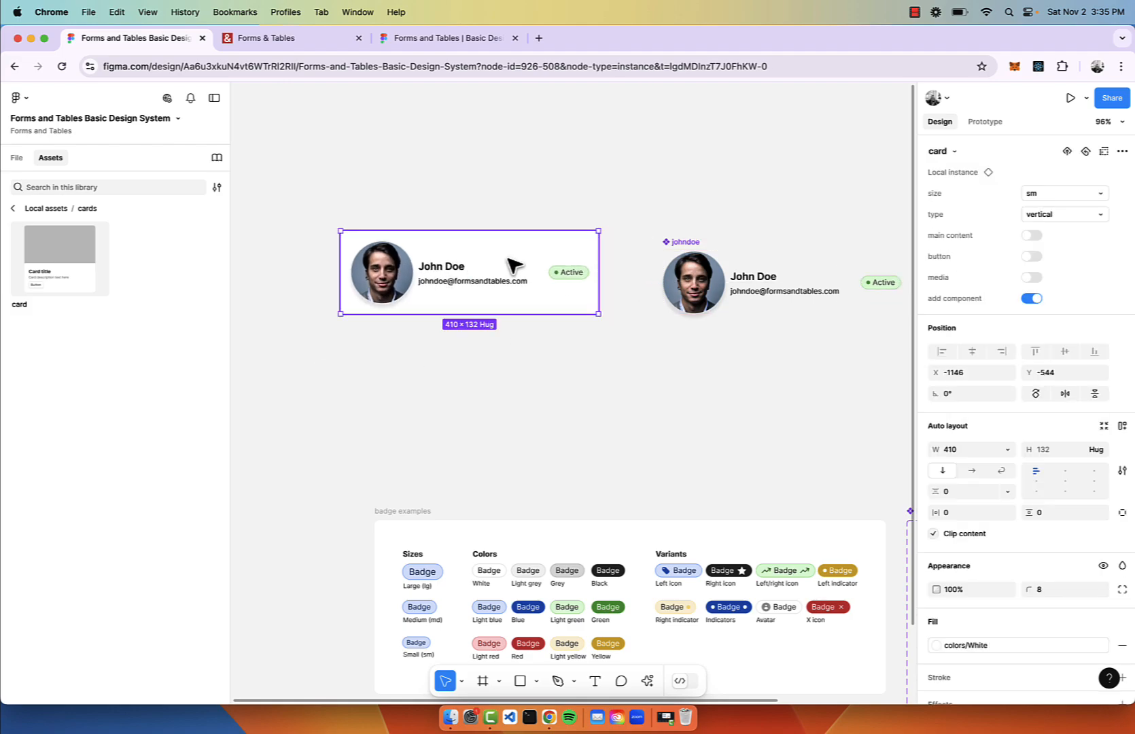
Look over the badge examples, then open the navigation page from the File panel.
scroll(513, 263, down, 5)
scroll(513, 265, down, 2)
scroll(513, 265, right, 2)
scroll(756, 429, up, 5)
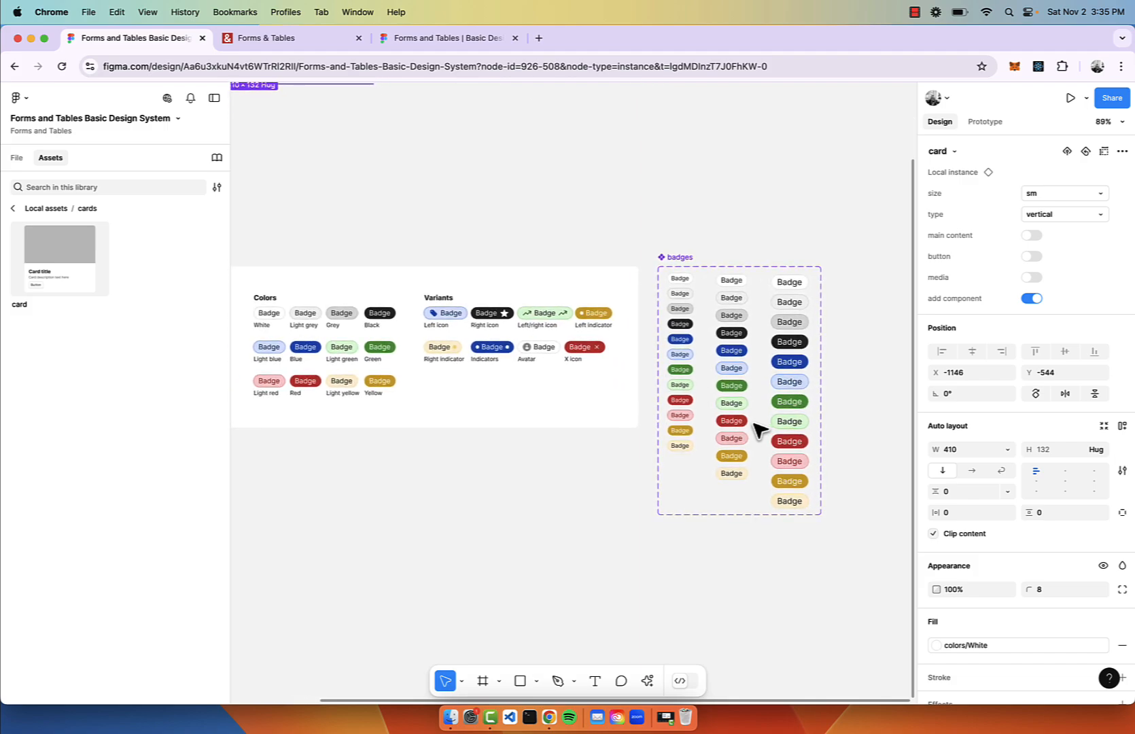
scroll(757, 429, down, 3)
scroll(755, 432, up, 2)
scroll(755, 433, left, 2)
scroll(750, 431, up, 5)
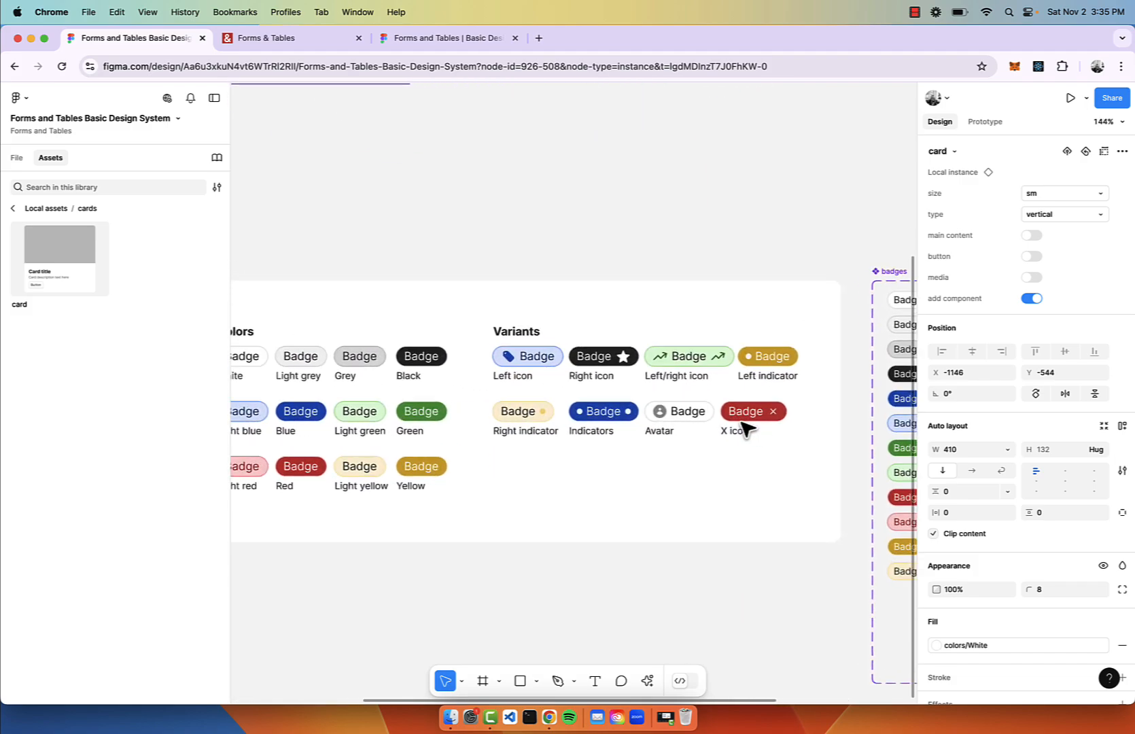
scroll(510, 446, down, 4)
scroll(509, 447, up, 1)
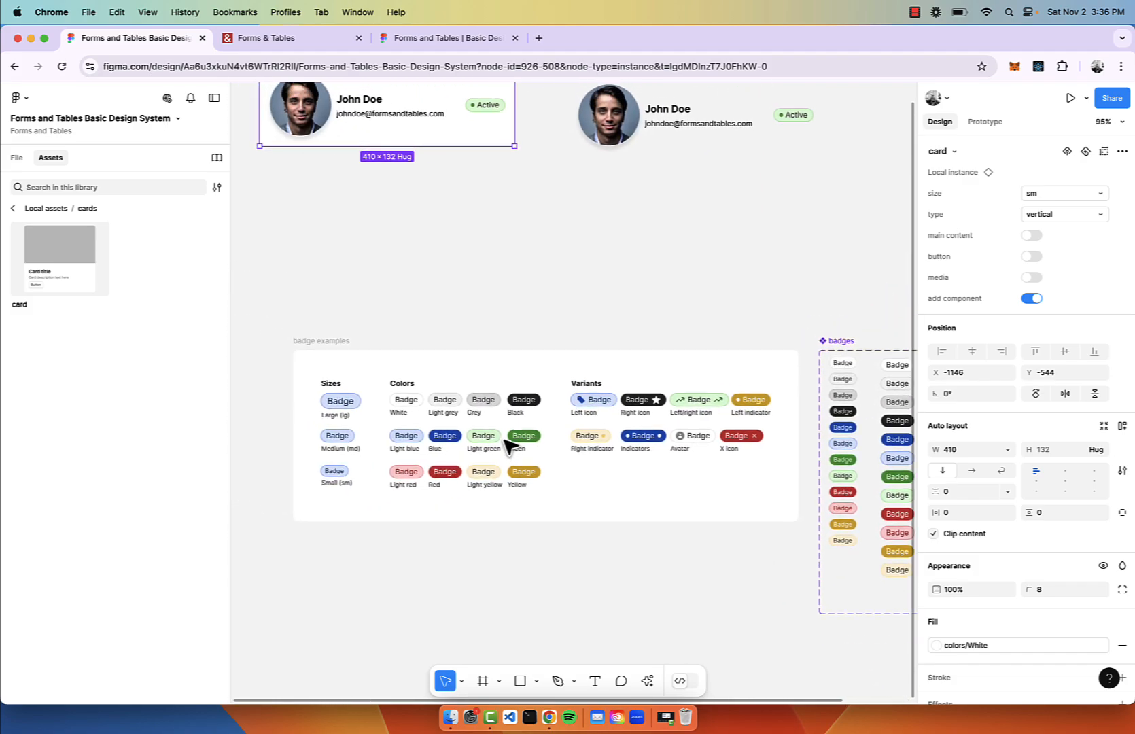
scroll(514, 373, up, 4)
scroll(514, 373, left, 2)
click(17, 157)
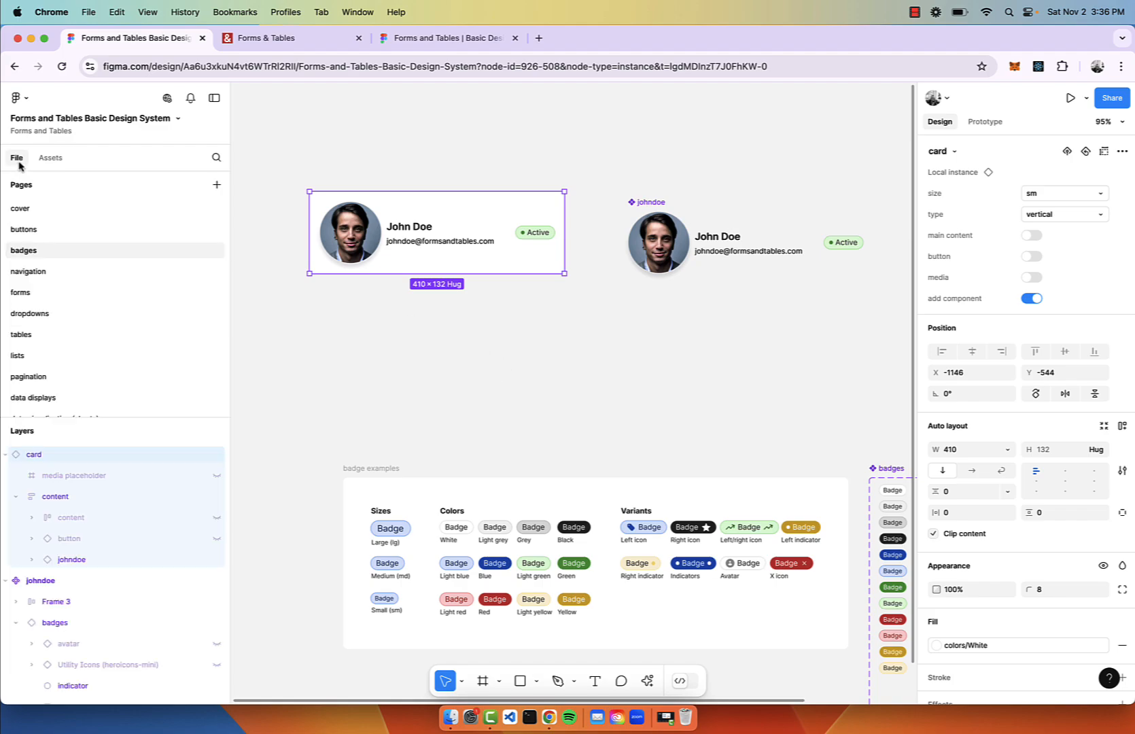
click(31, 271)
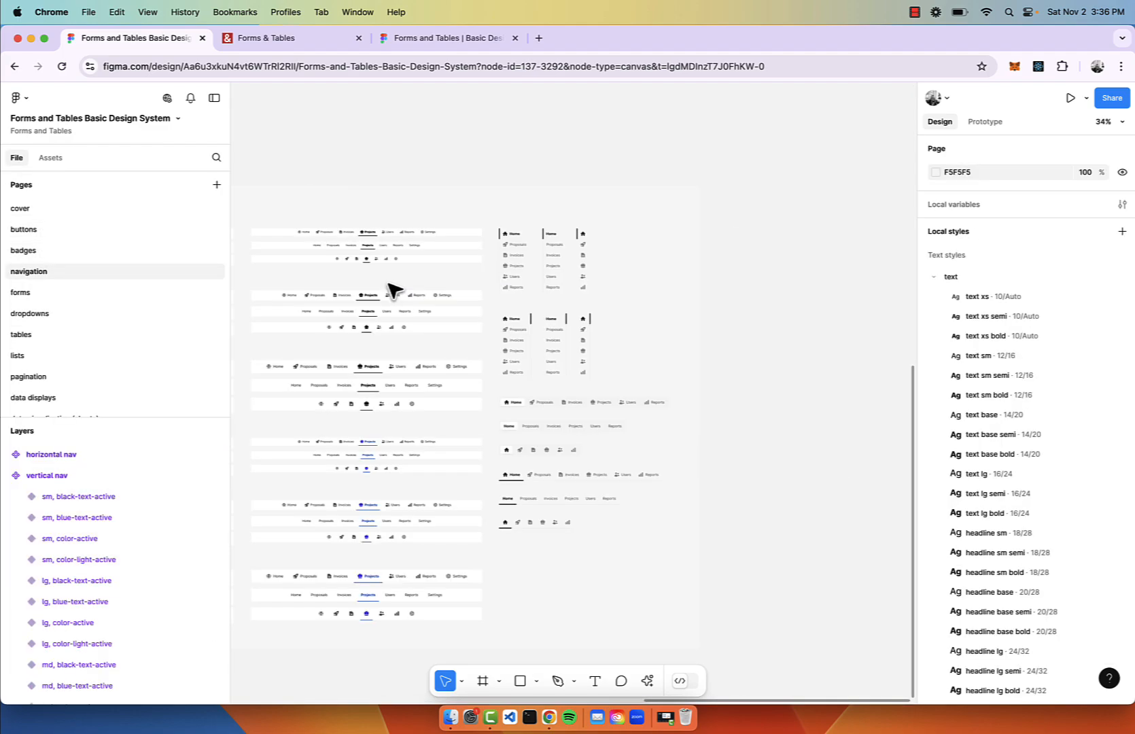